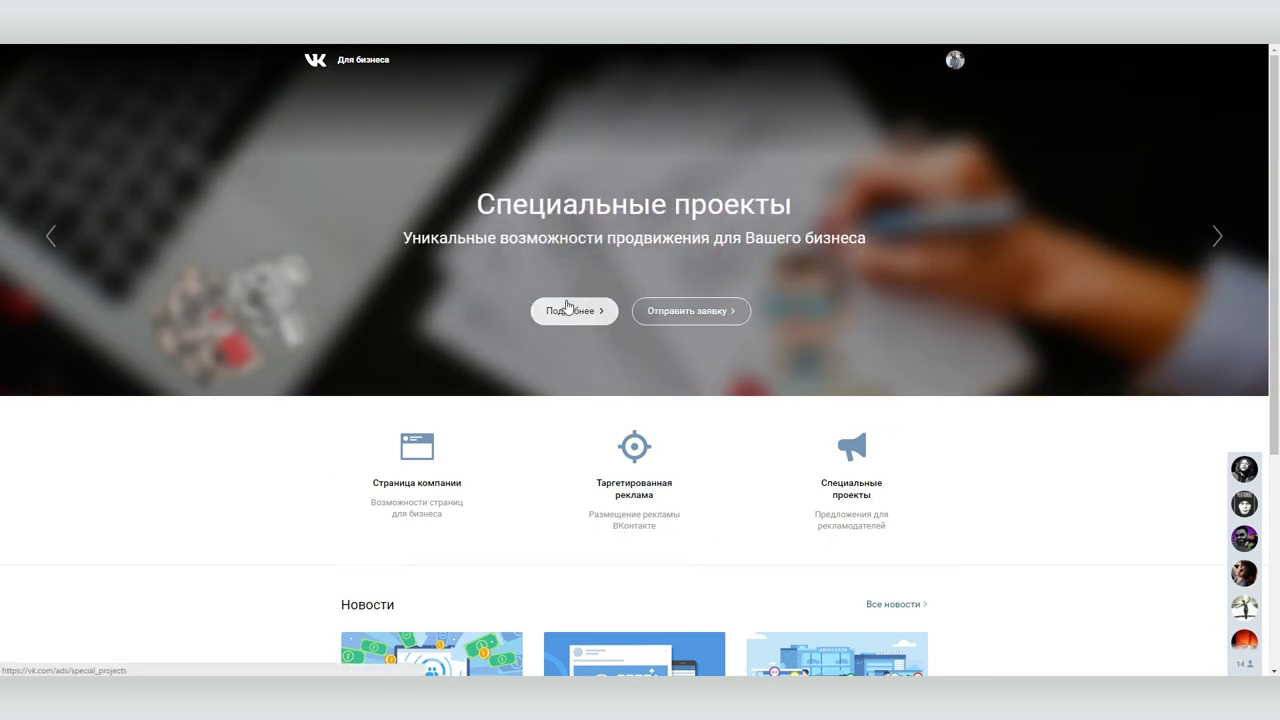
pyautogui.click(569, 309)
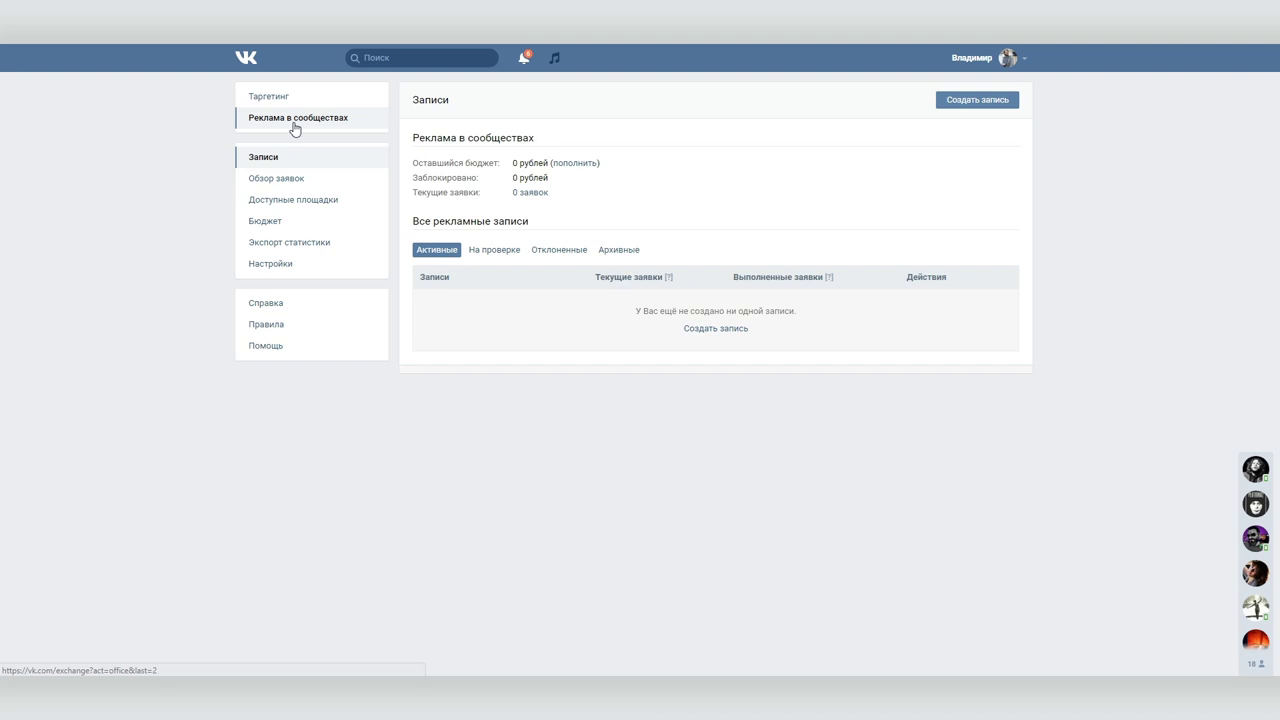
pyautogui.click(264, 96)
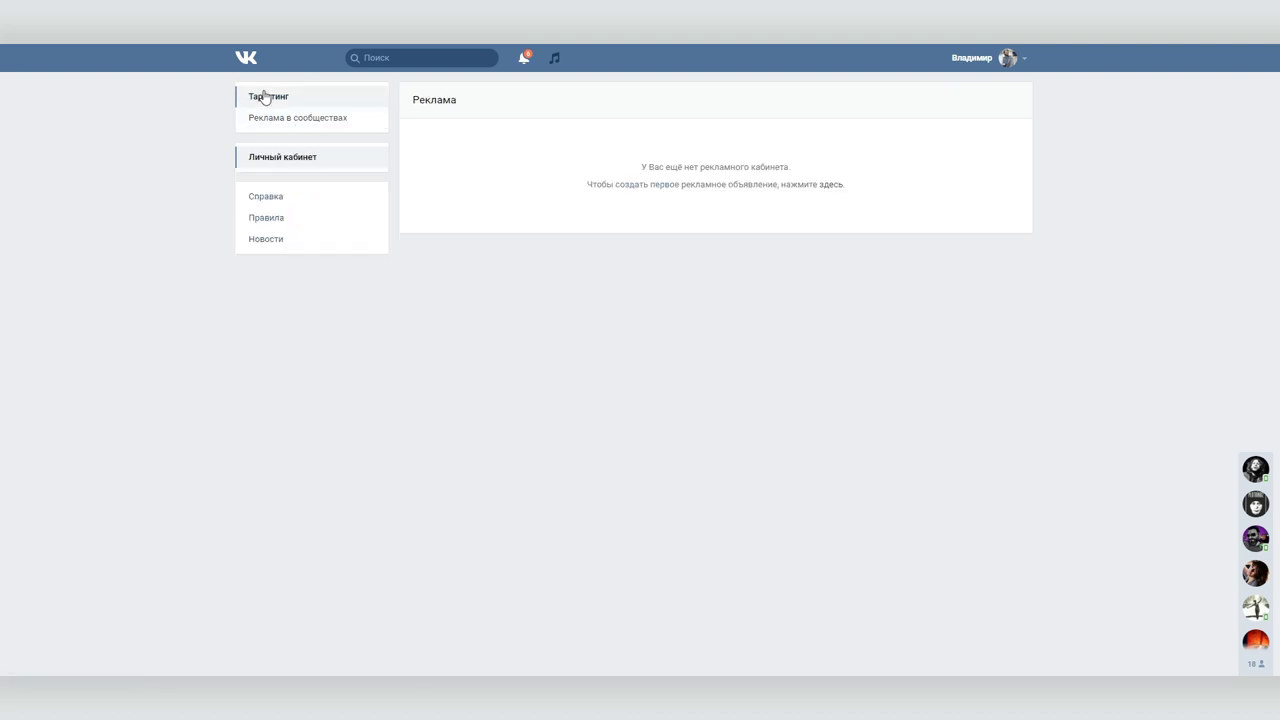
pyautogui.click(829, 184)
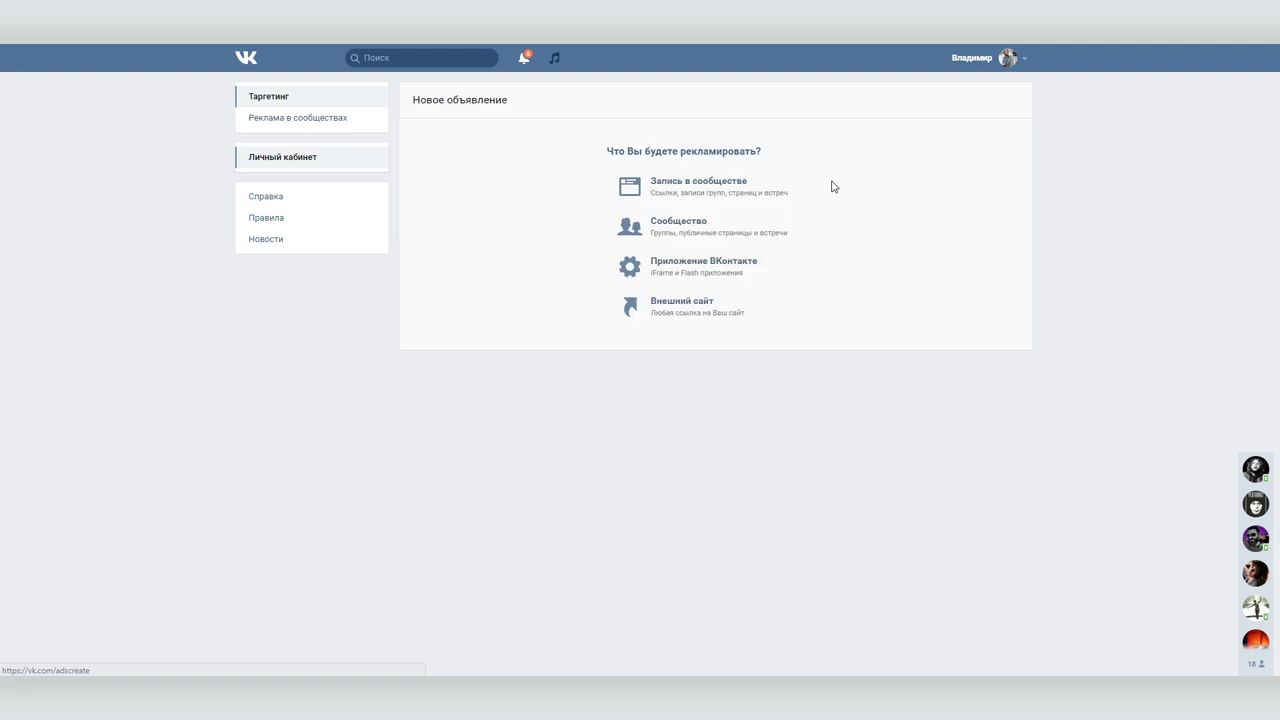
pyautogui.click(688, 318)
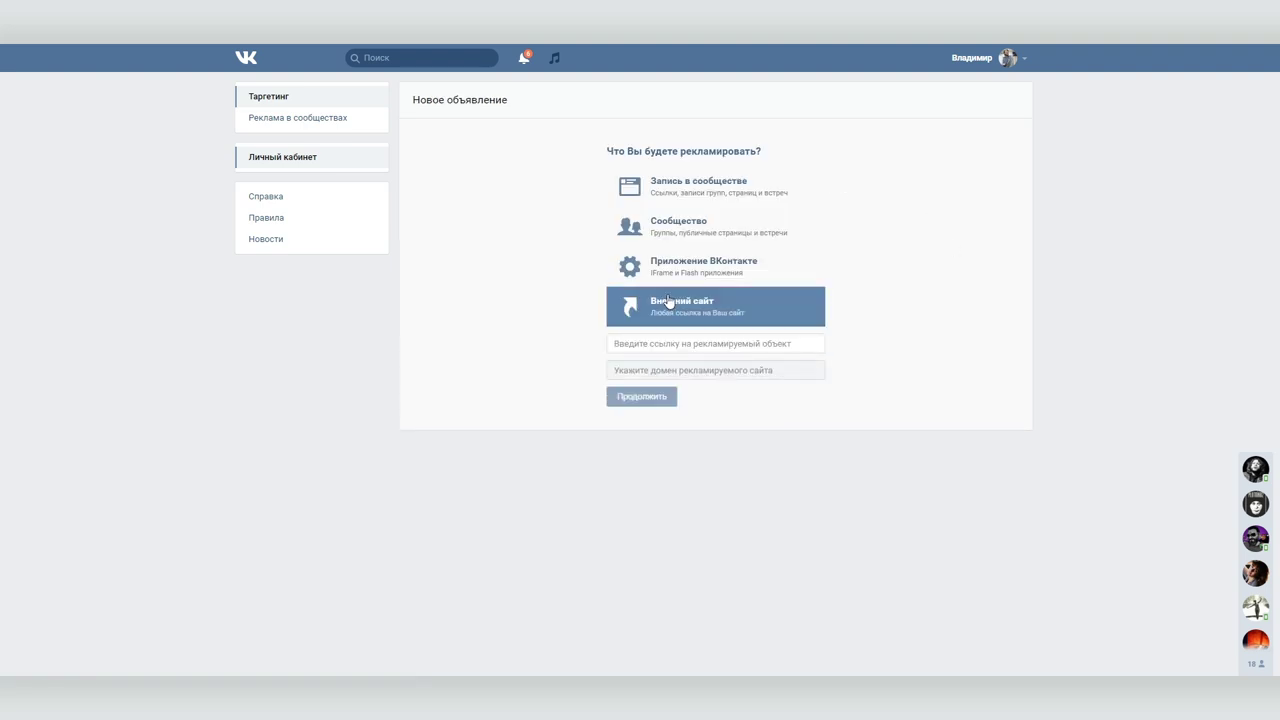
pyautogui.click(623, 343)
pyautogui.write('https://suelta.ru/')
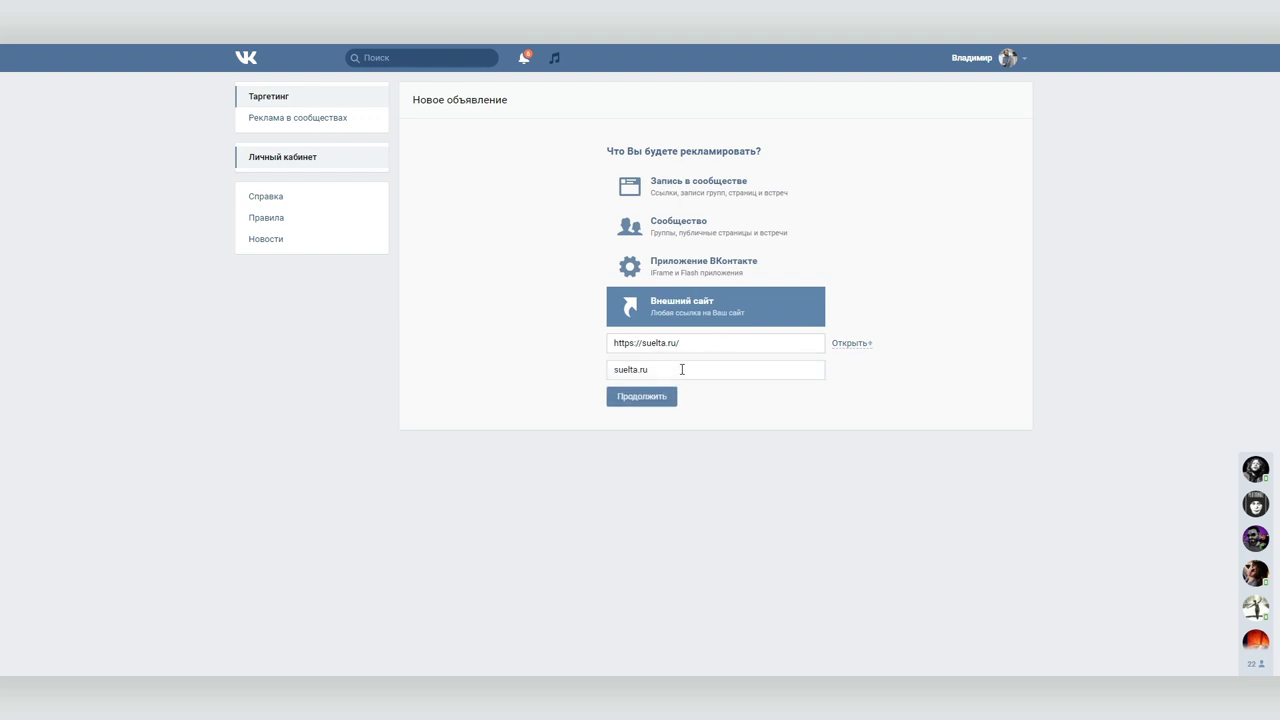
pyautogui.click(645, 398)
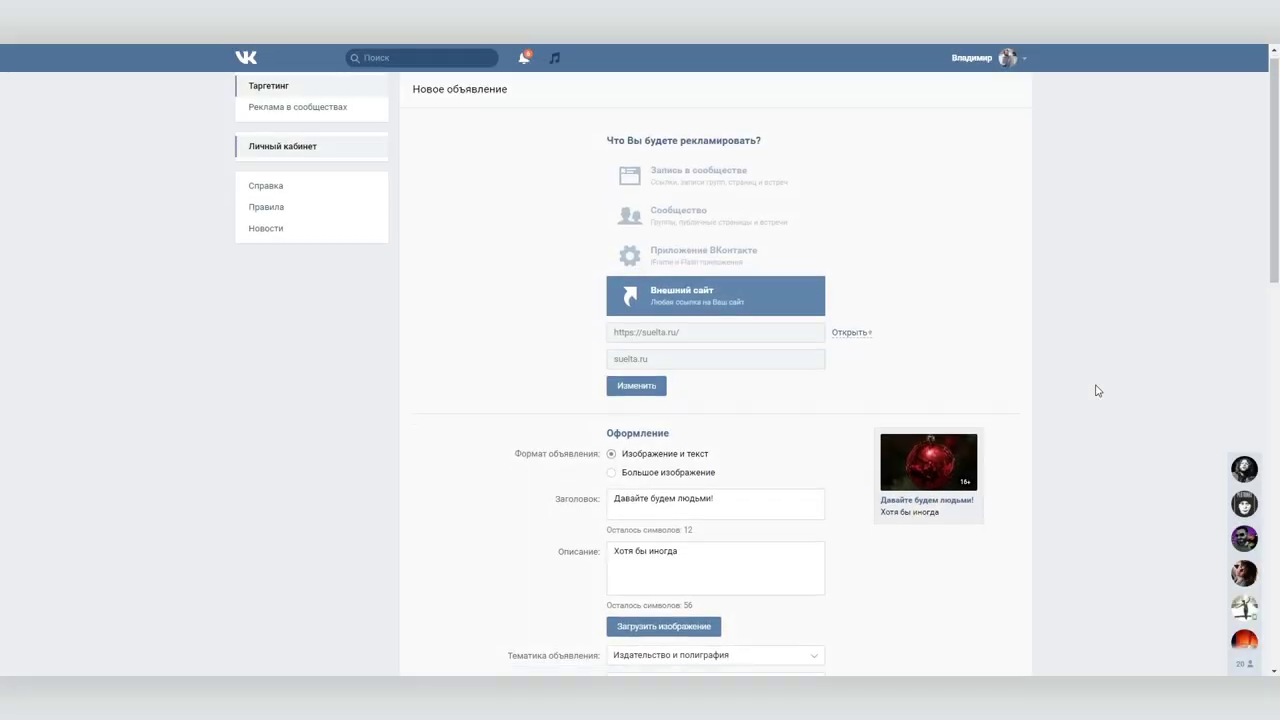
# - Review the new ad's design, demographic, interest, education, retargeting, device and pricing settings
pyautogui.scroll(-8, 1095, 389)
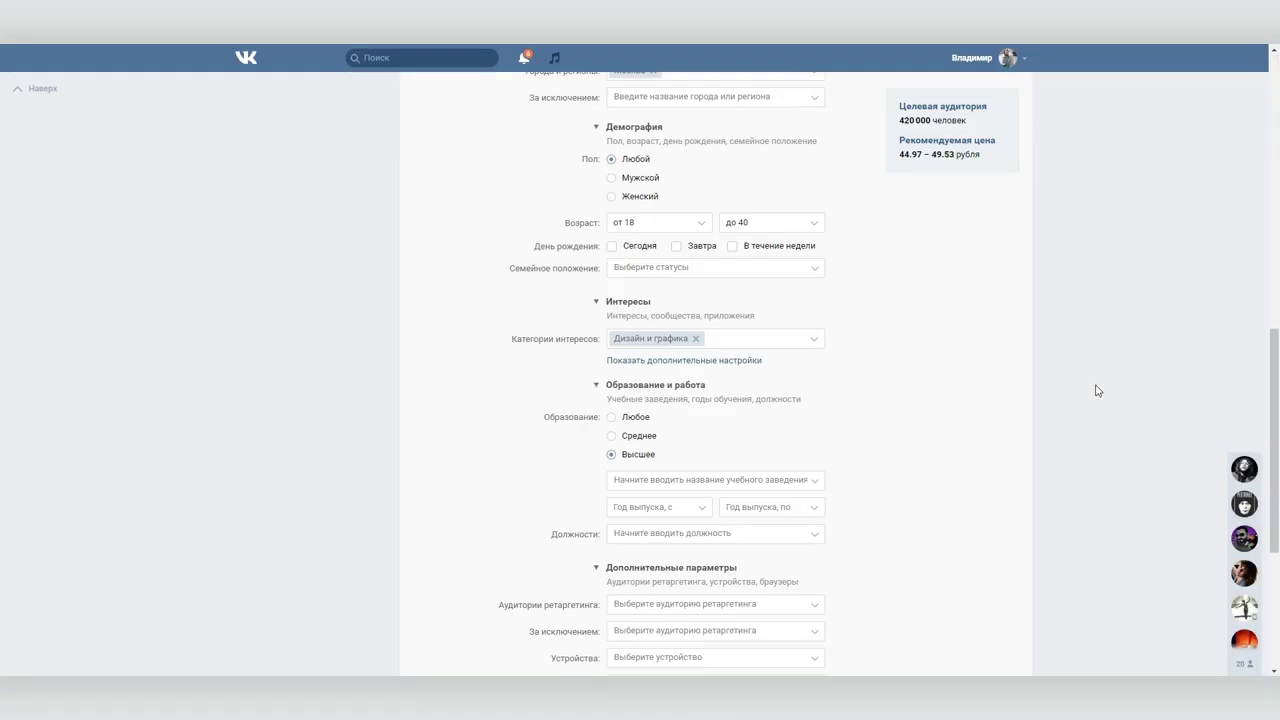
pyautogui.scroll(-2, 1097, 390)
pyautogui.scroll(4, 1097, 390)
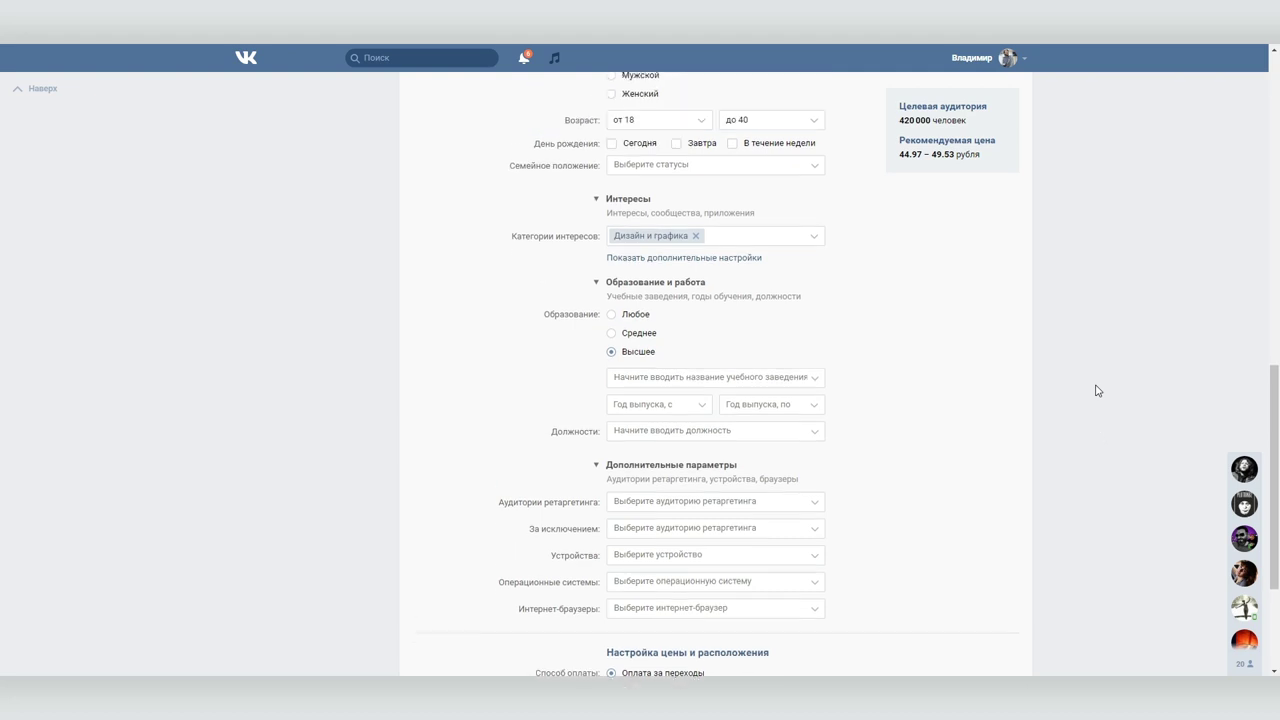
pyautogui.scroll(-2, 1097, 390)
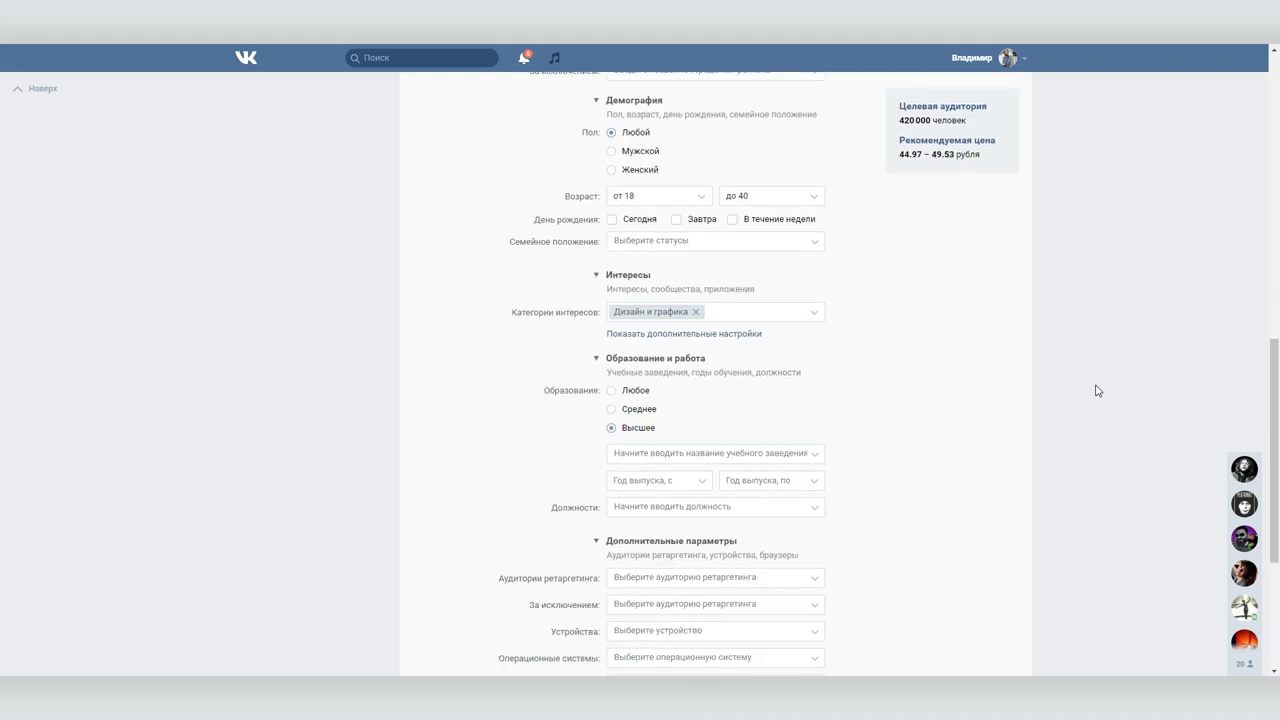
pyautogui.scroll(-3, 1097, 390)
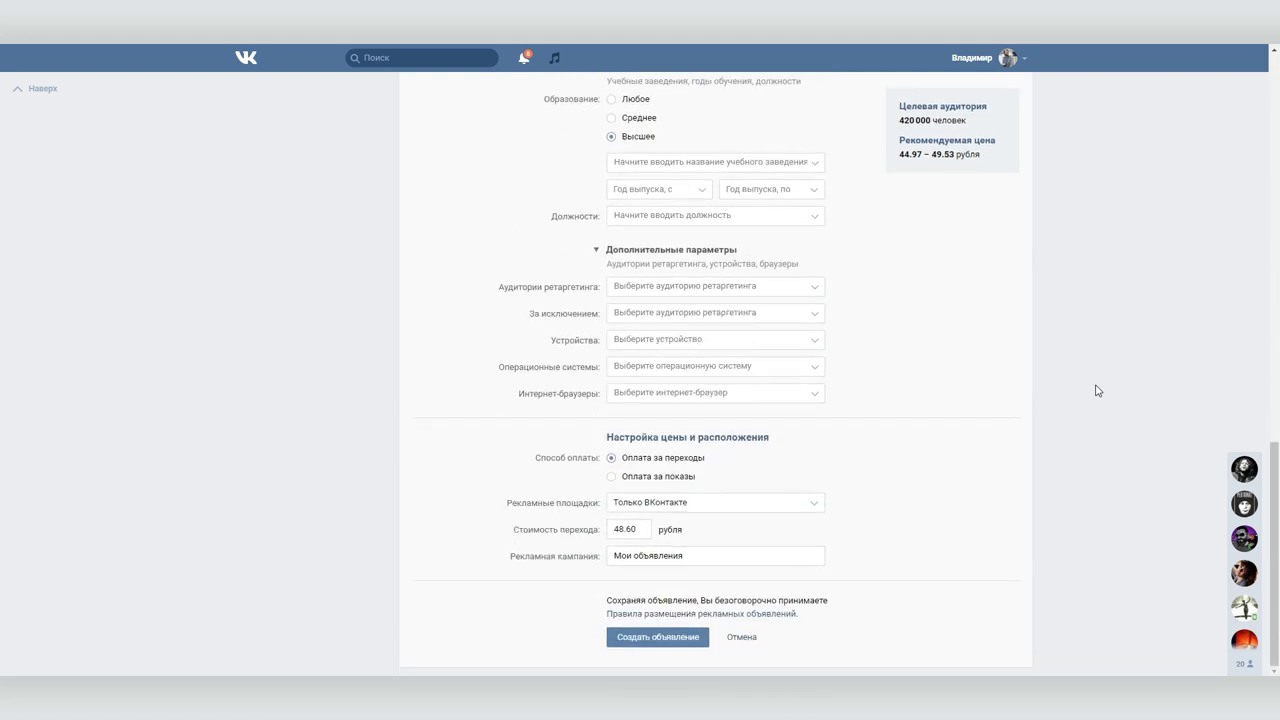
pyautogui.click(642, 286)
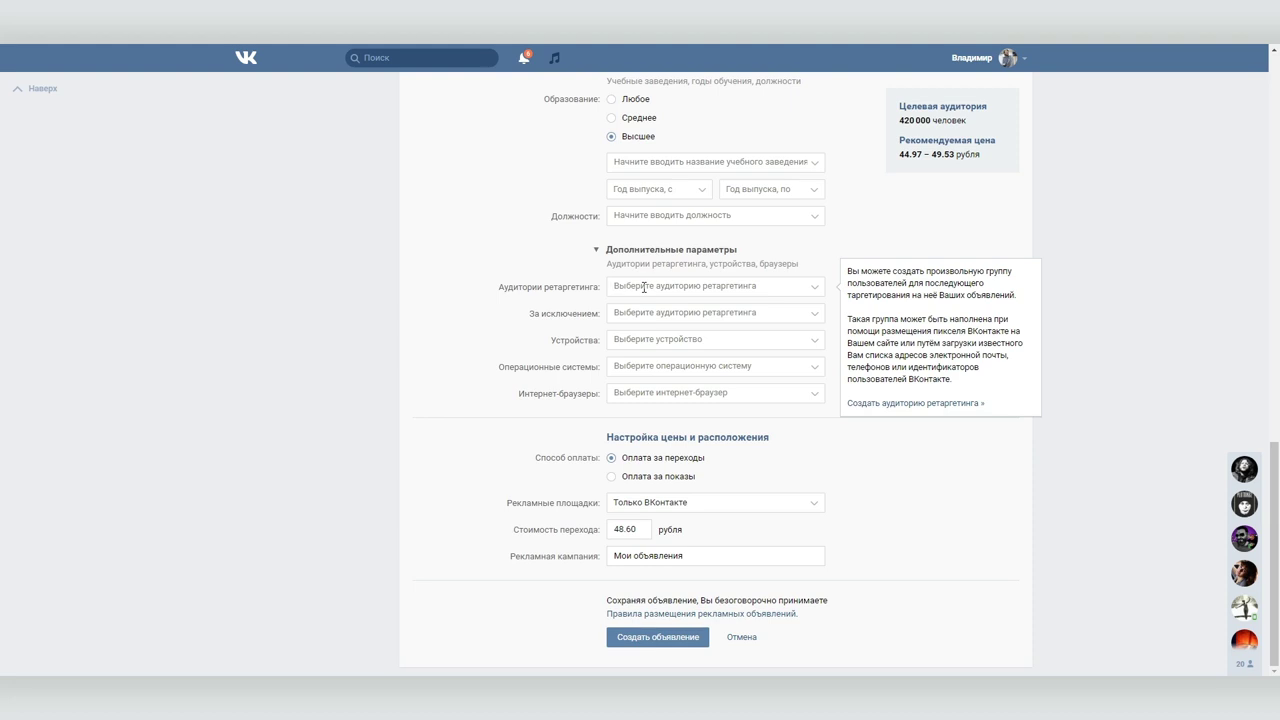
pyautogui.click(656, 340)
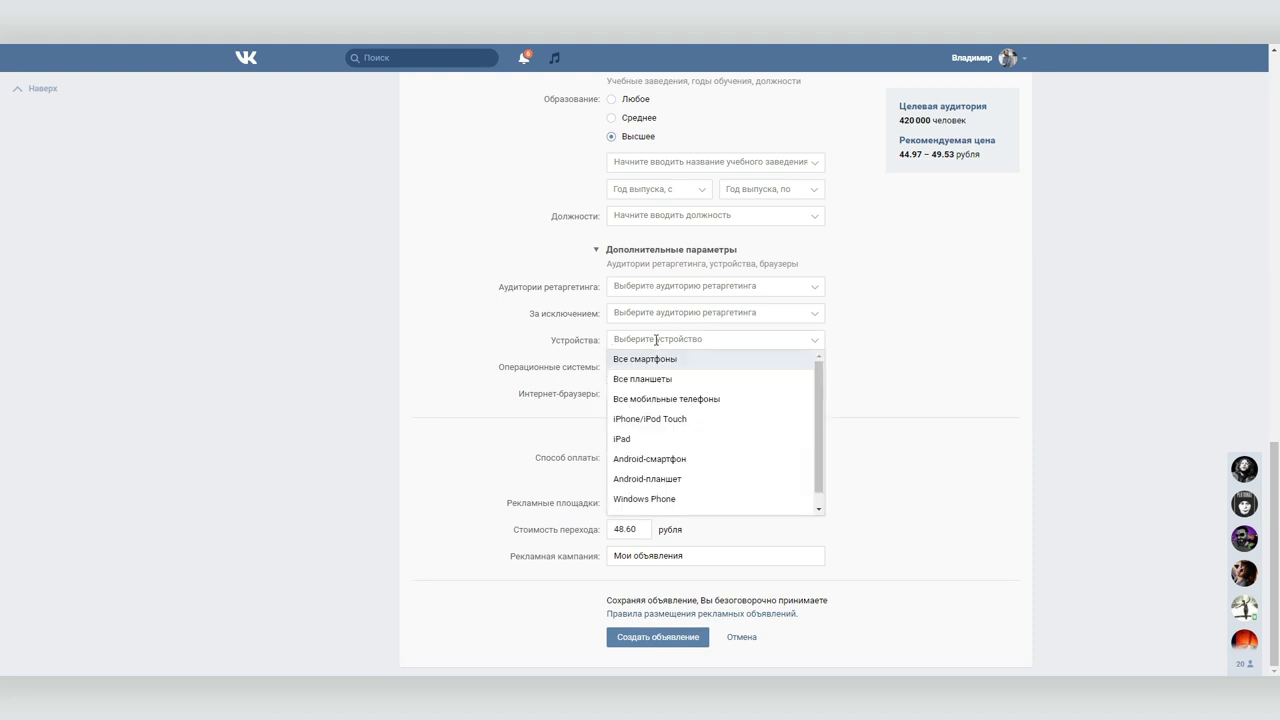
pyautogui.click(900, 394)
pyautogui.click(631, 379)
pyautogui.click(849, 375)
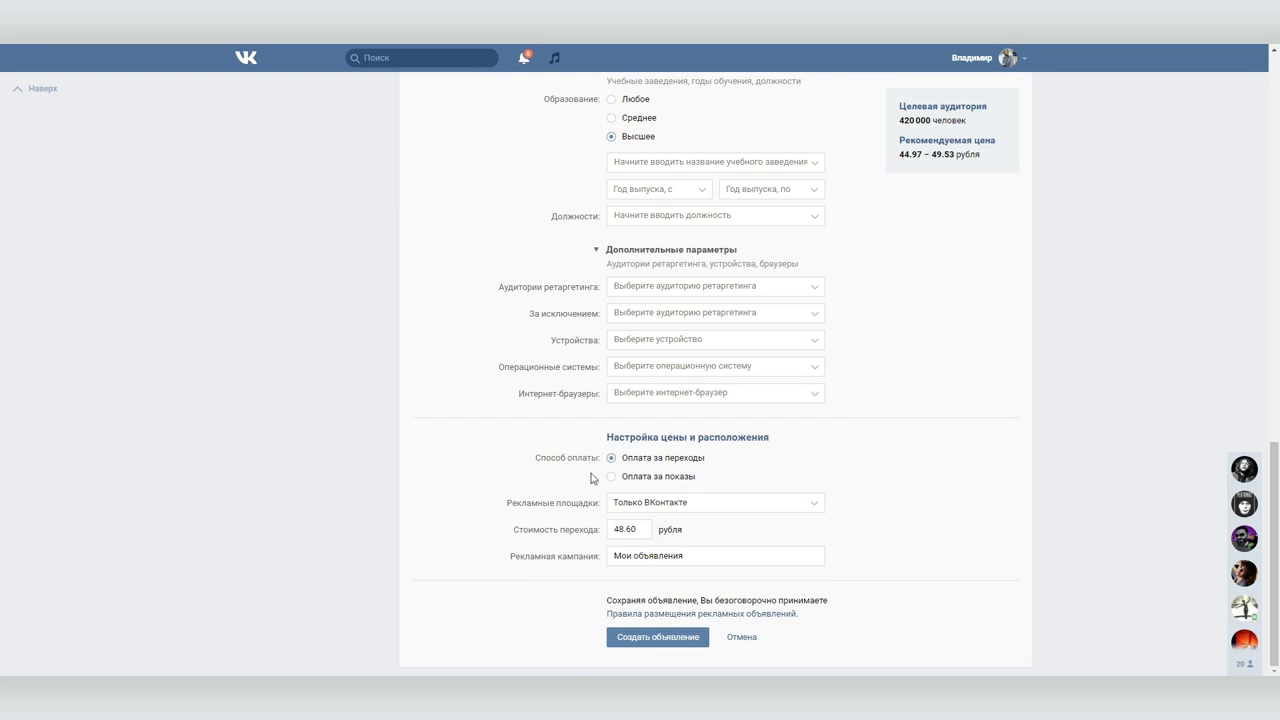
# - Create the ad and examine the statuses available for it without changing the current one
pyautogui.click(655, 645)
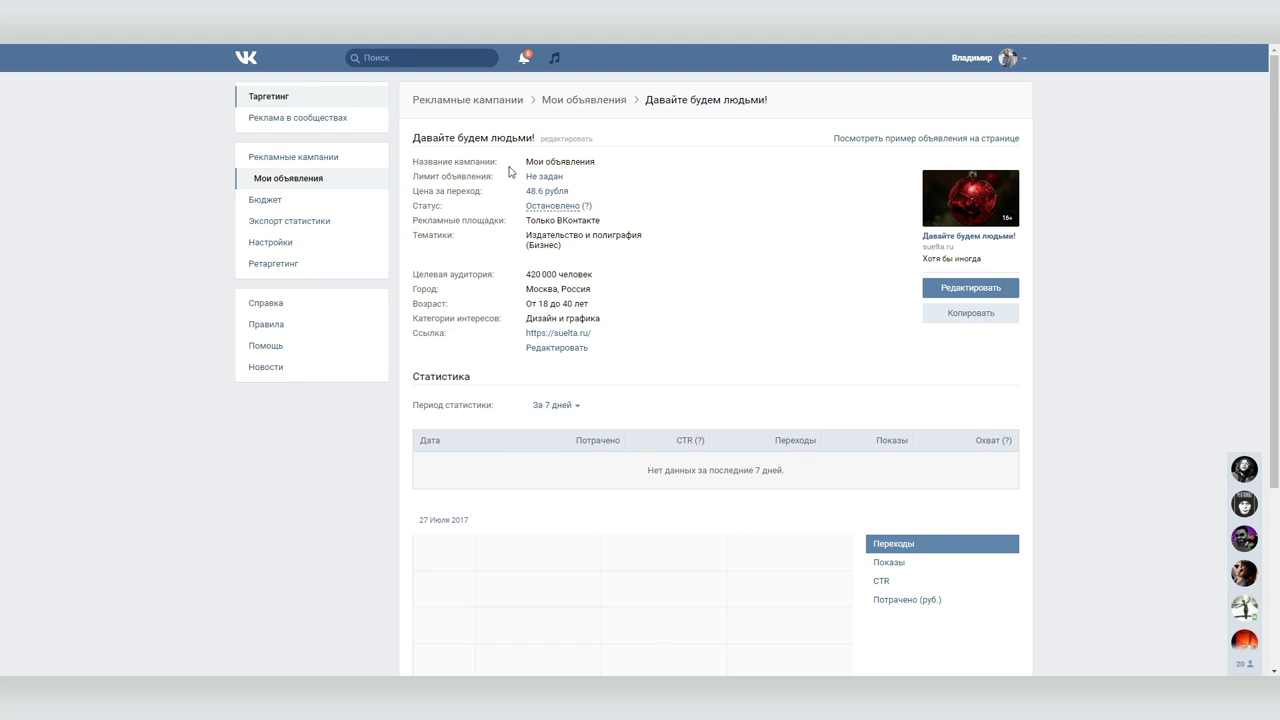
pyautogui.click(552, 206)
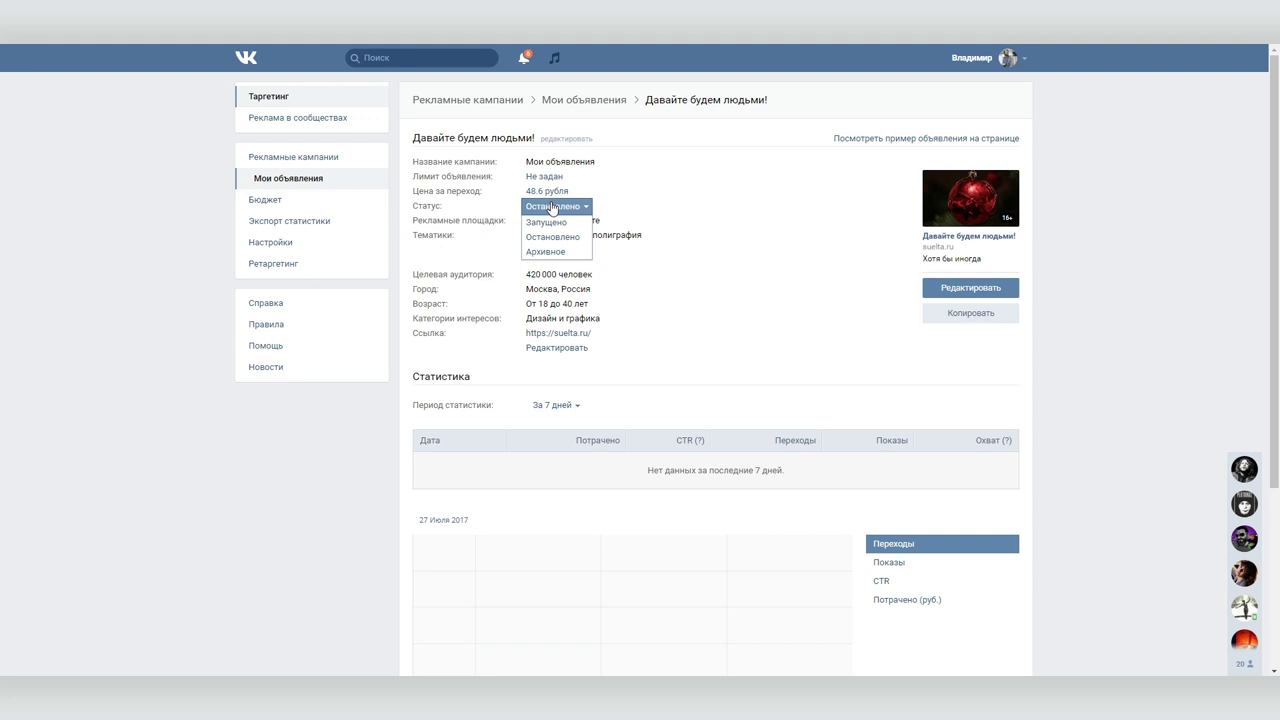
pyautogui.click(697, 205)
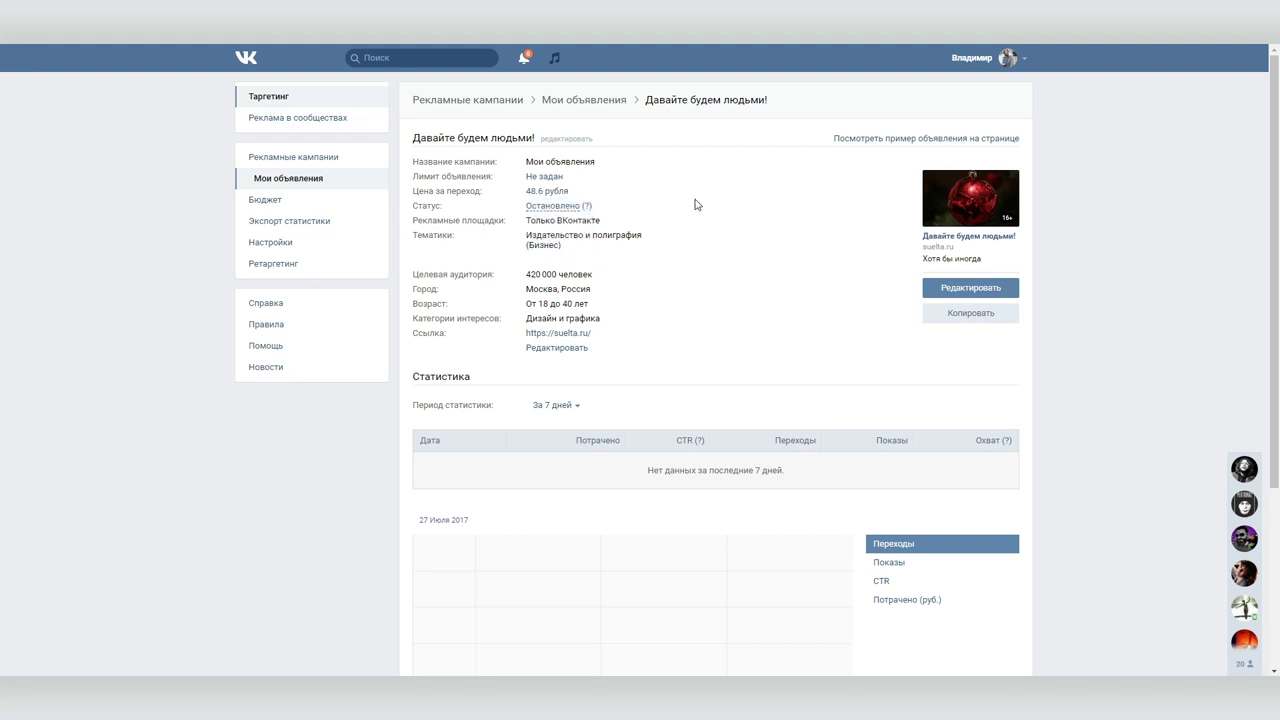
pyautogui.click(296, 271)
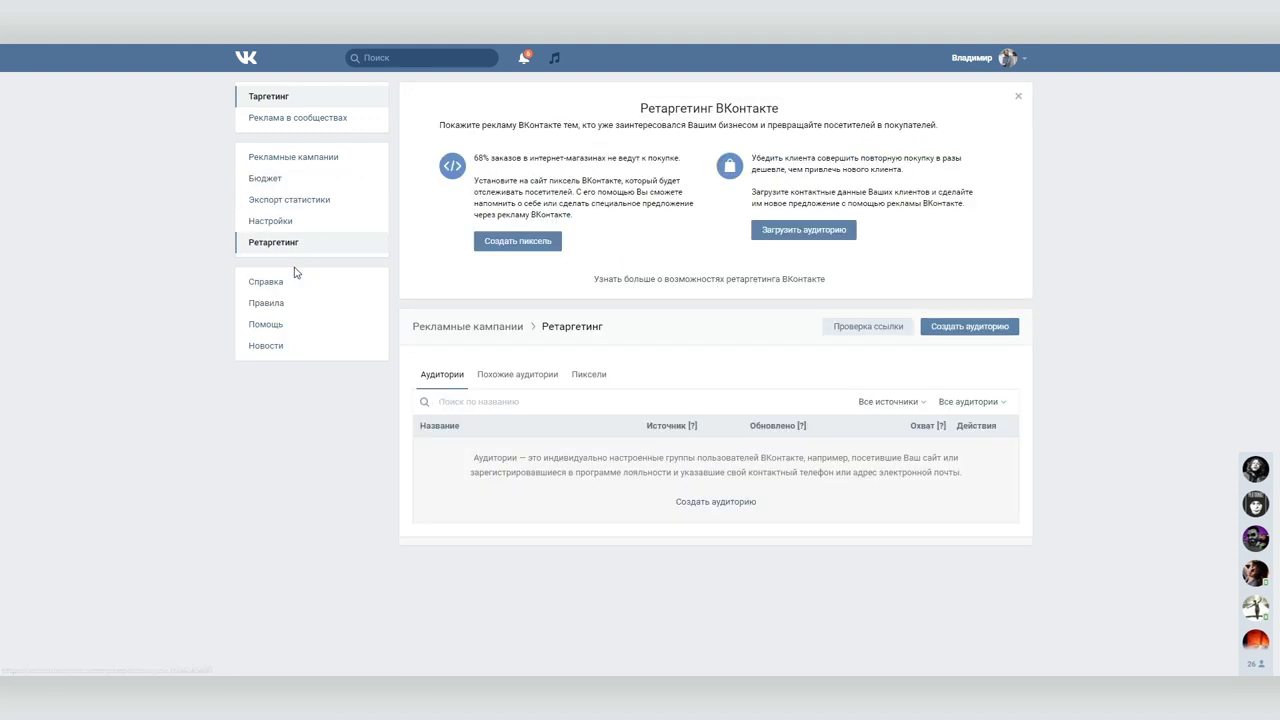
pyautogui.click(500, 244)
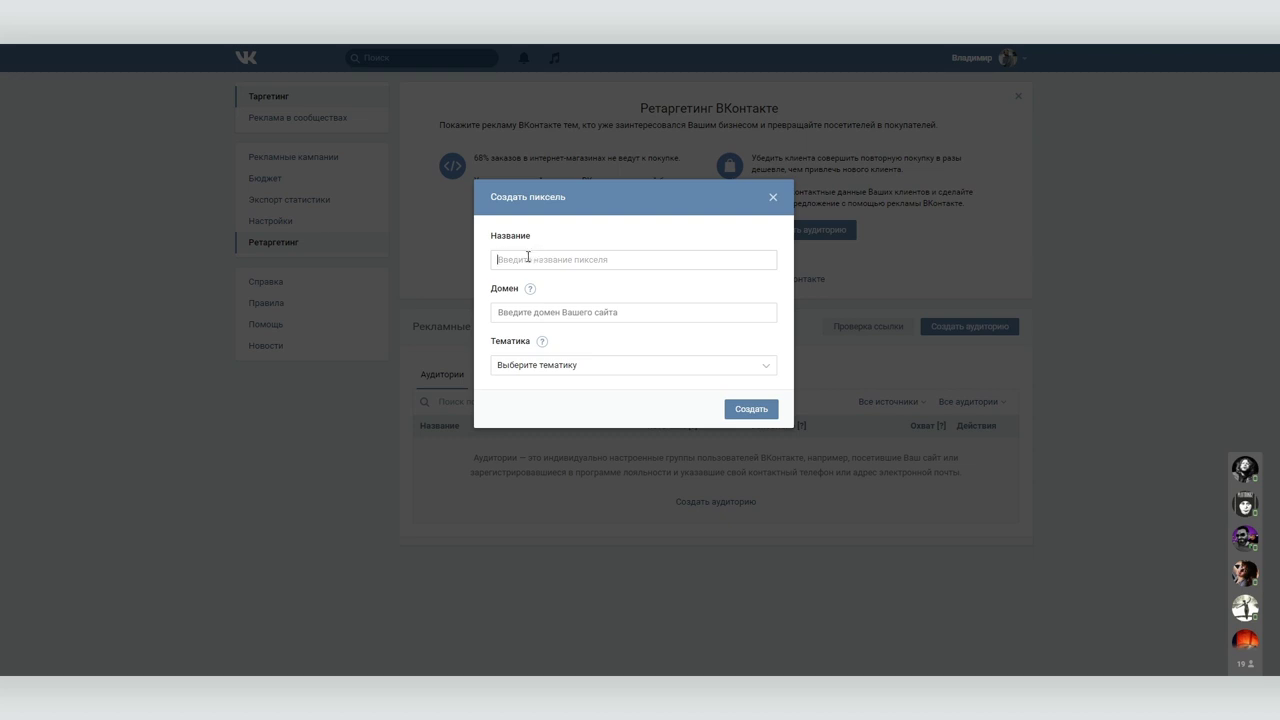
pyautogui.write('Свельта')
pyautogui.click(558, 308)
pyautogui.write('suelta.ru')
pyautogui.press('Home')
pyautogui.write('https://')
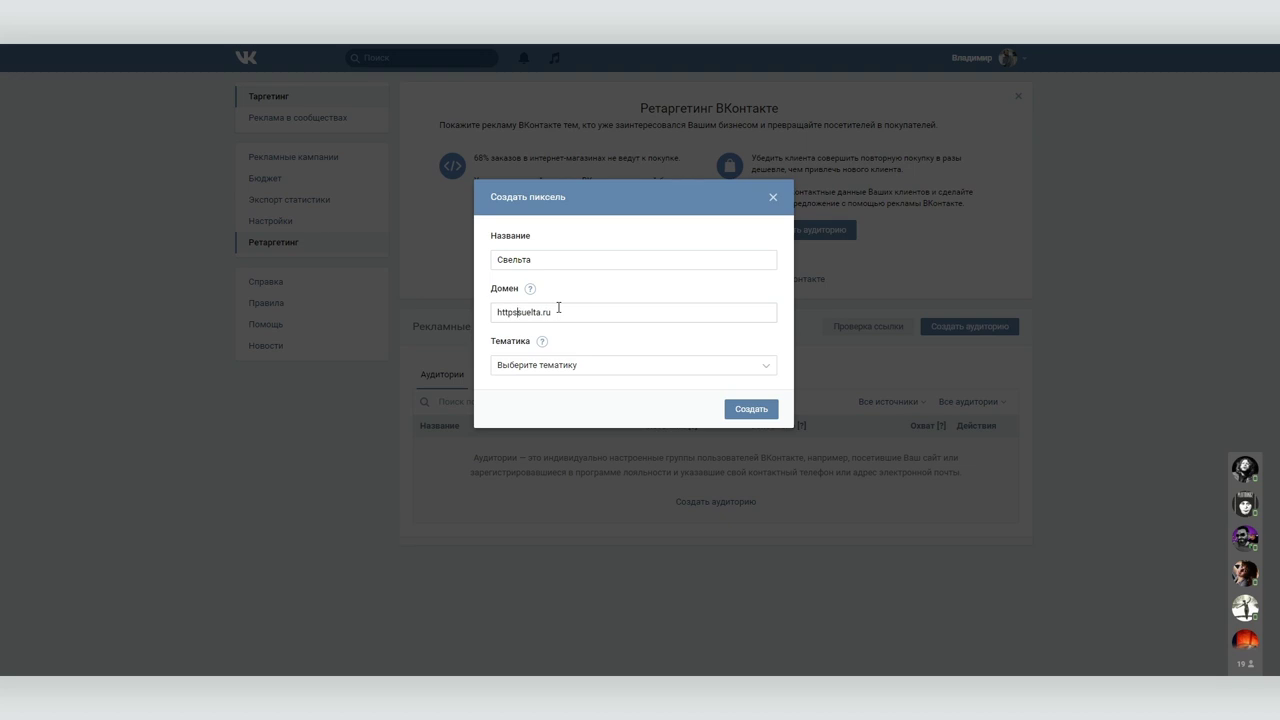
pyautogui.click(760, 365)
pyautogui.click(534, 484)
pyautogui.click(745, 410)
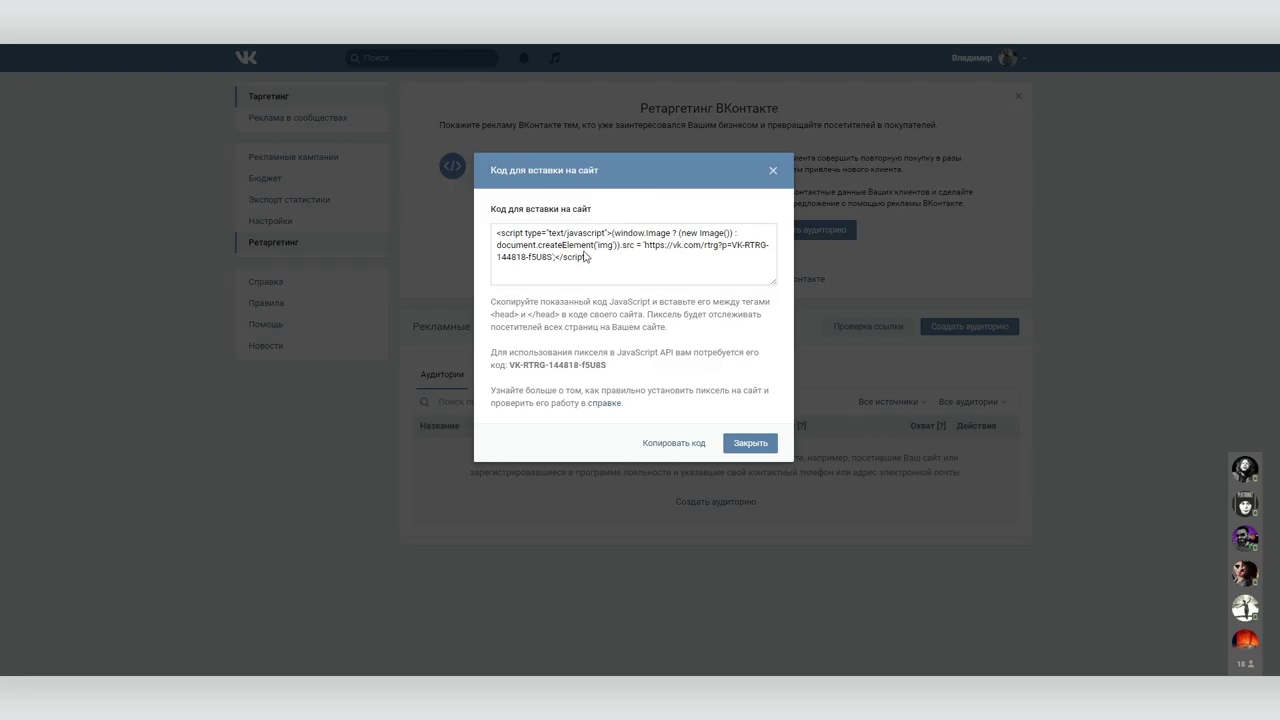
# - Copy the pixel's embed code, switch to the site's WordPress admin and open the theme's header.php for editing
pyautogui.moveTo(598, 261); pyautogui.dragTo(496, 229)
pyautogui.hotkey('ctrl', 'c')
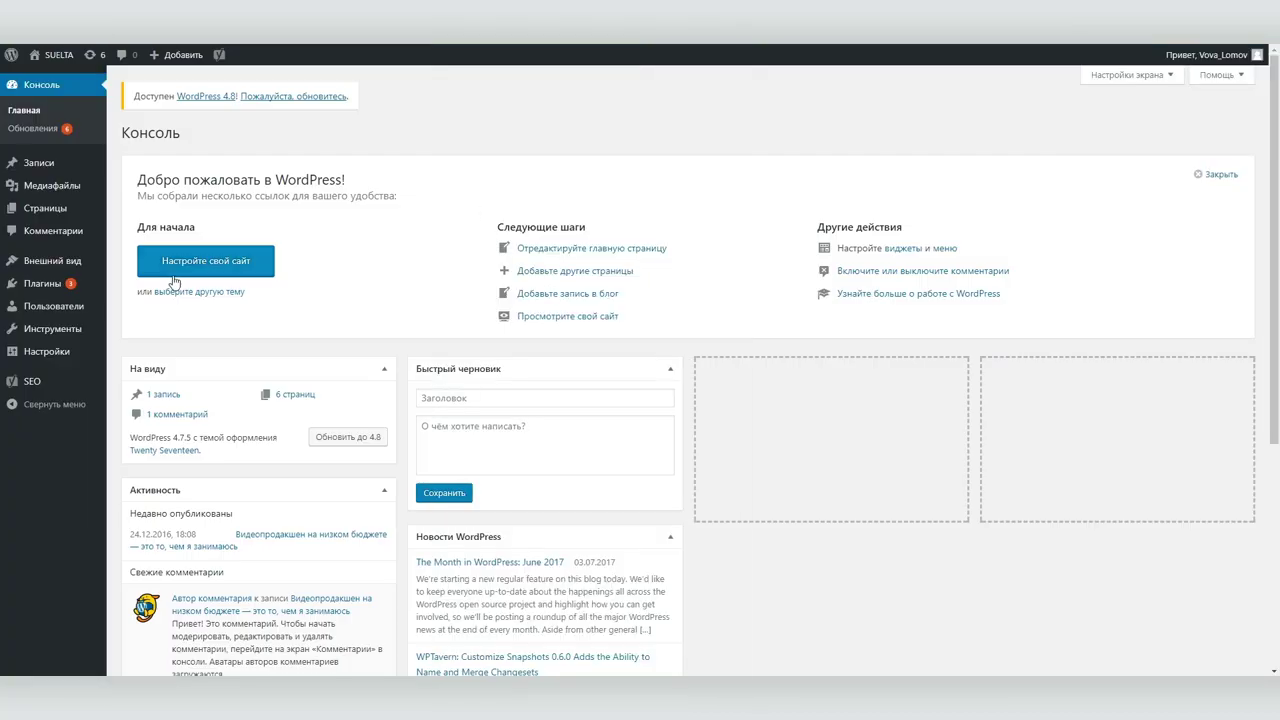
pyautogui.moveTo(50, 261)
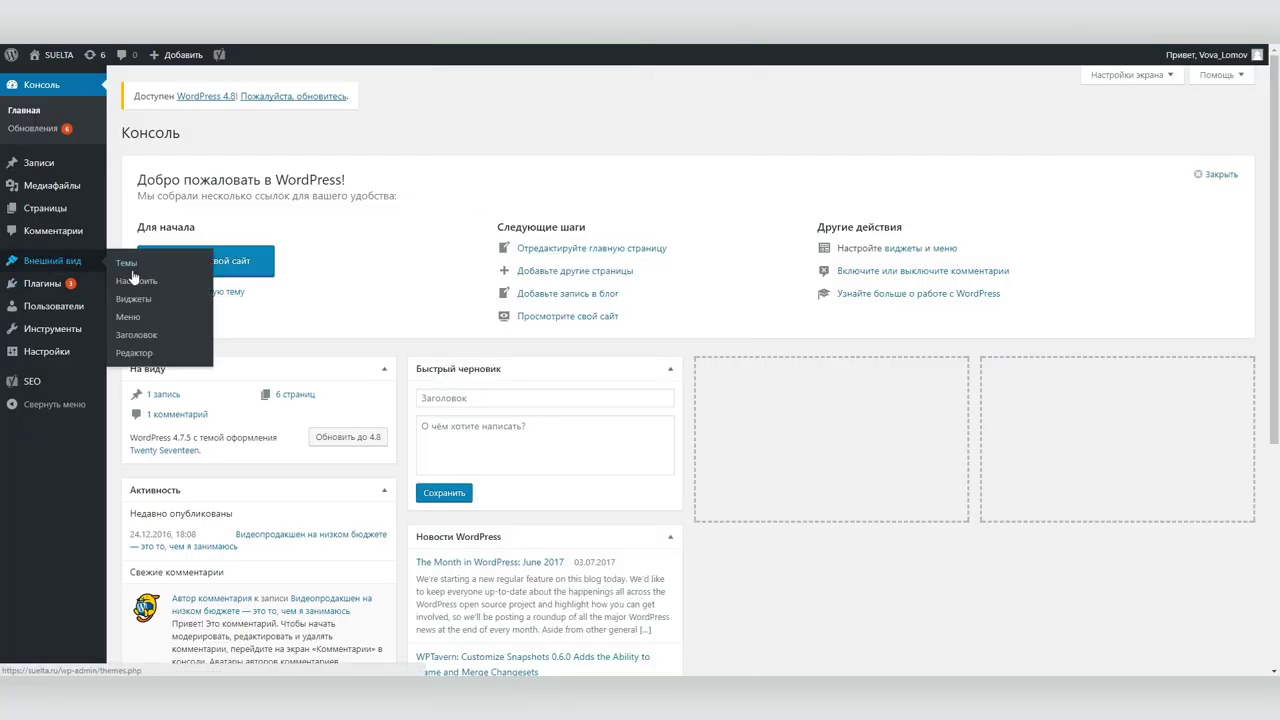
pyautogui.click(137, 353)
pyautogui.scroll(-2, 1233, 468)
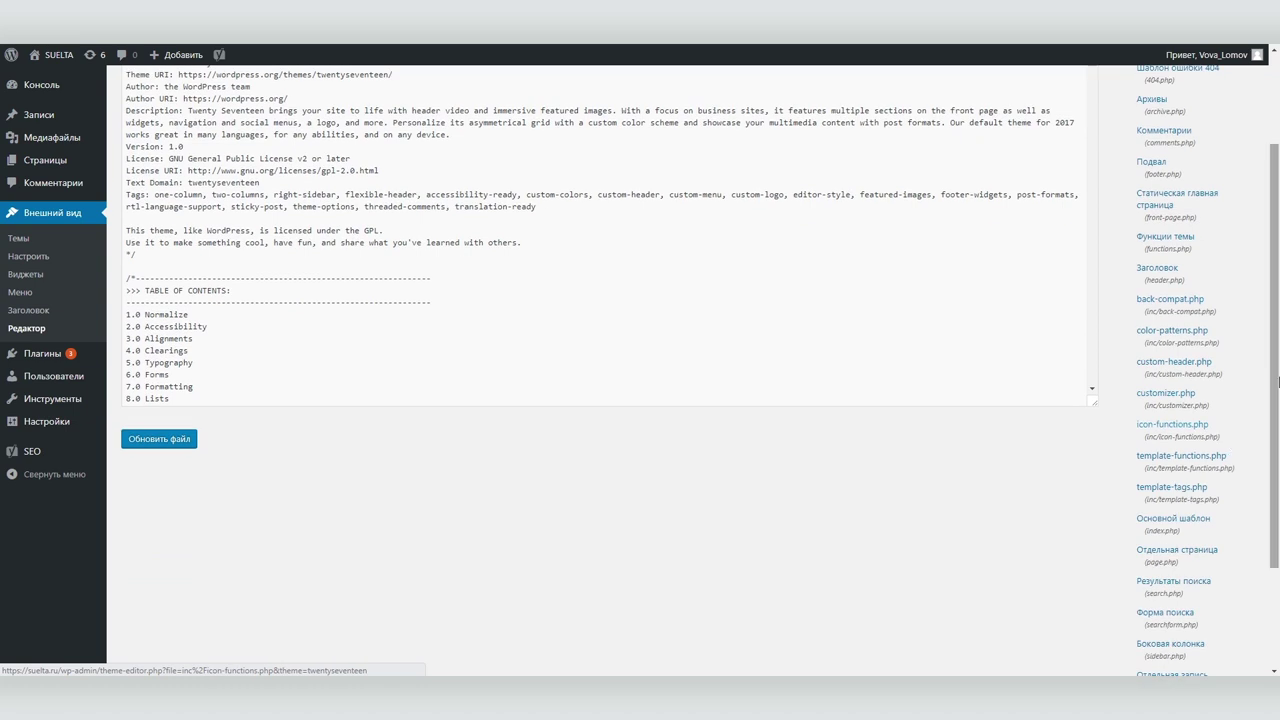
pyautogui.click(1151, 275)
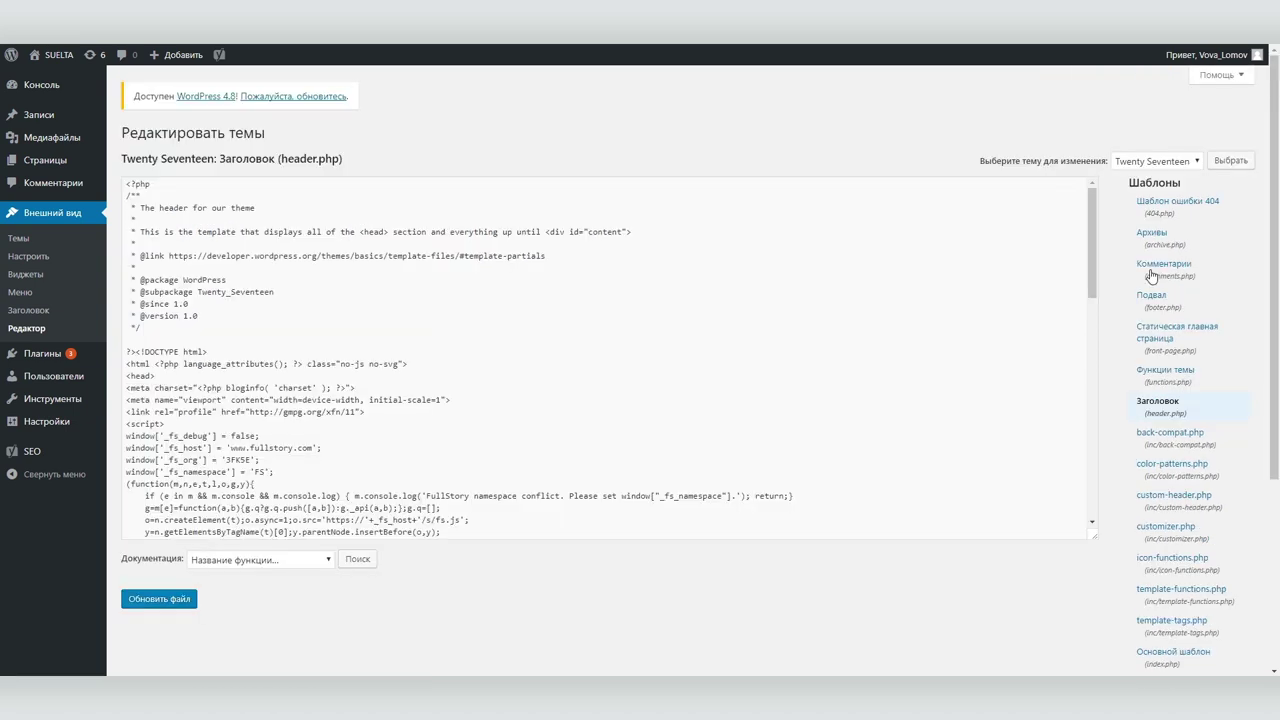
# - Insert the copied pixel code below the Facebook pixel block, before </head>, and update the header.php file
pyautogui.scroll(-1, 369, 375)
pyautogui.scroll(-4, 369, 375)
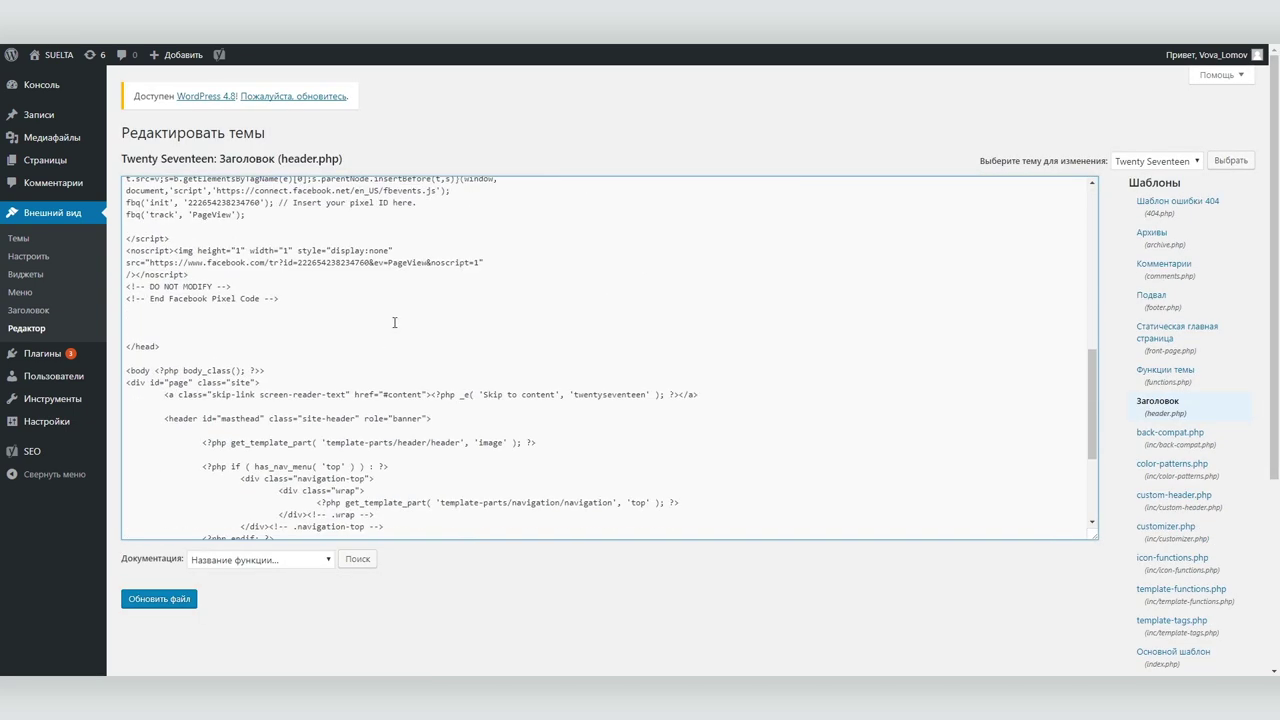
pyautogui.click(186, 321)
pyautogui.hotkey('ctrl', 'v')
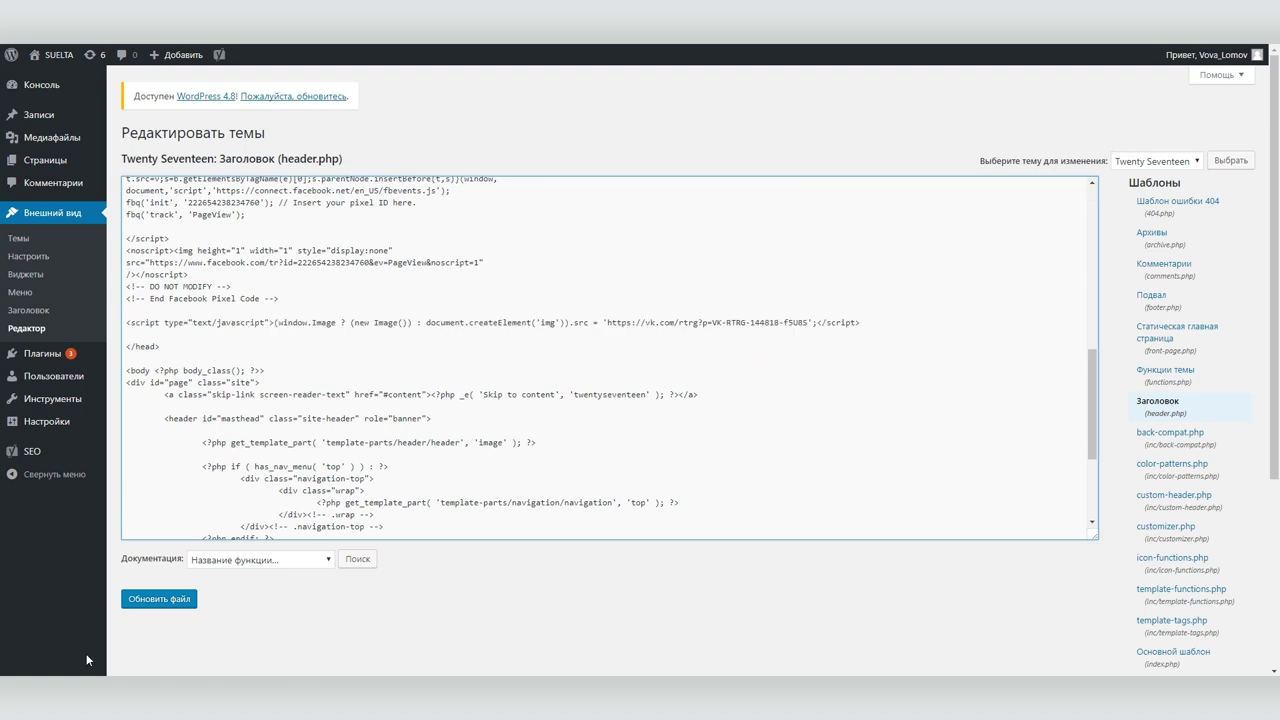
pyautogui.click(158, 599)
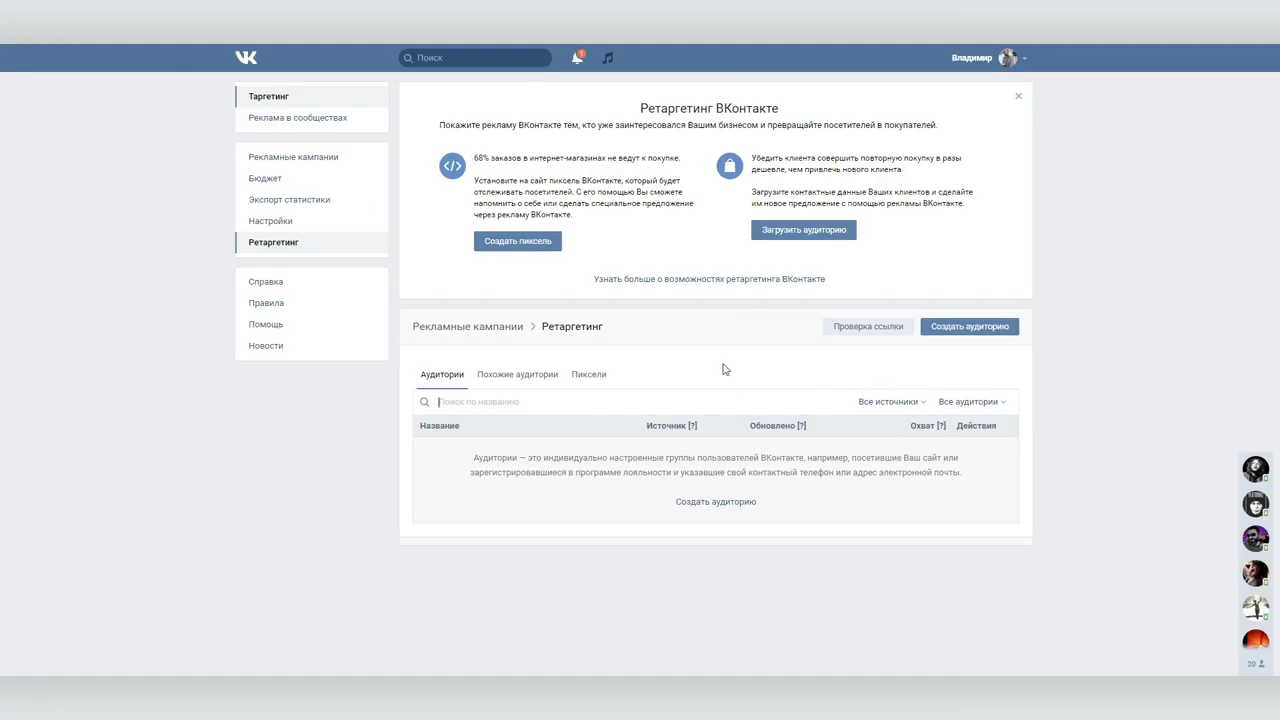
# - Check the status of the Свельта pixel on the VK retargeting page and return to the audiences
pyautogui.click(576, 384)
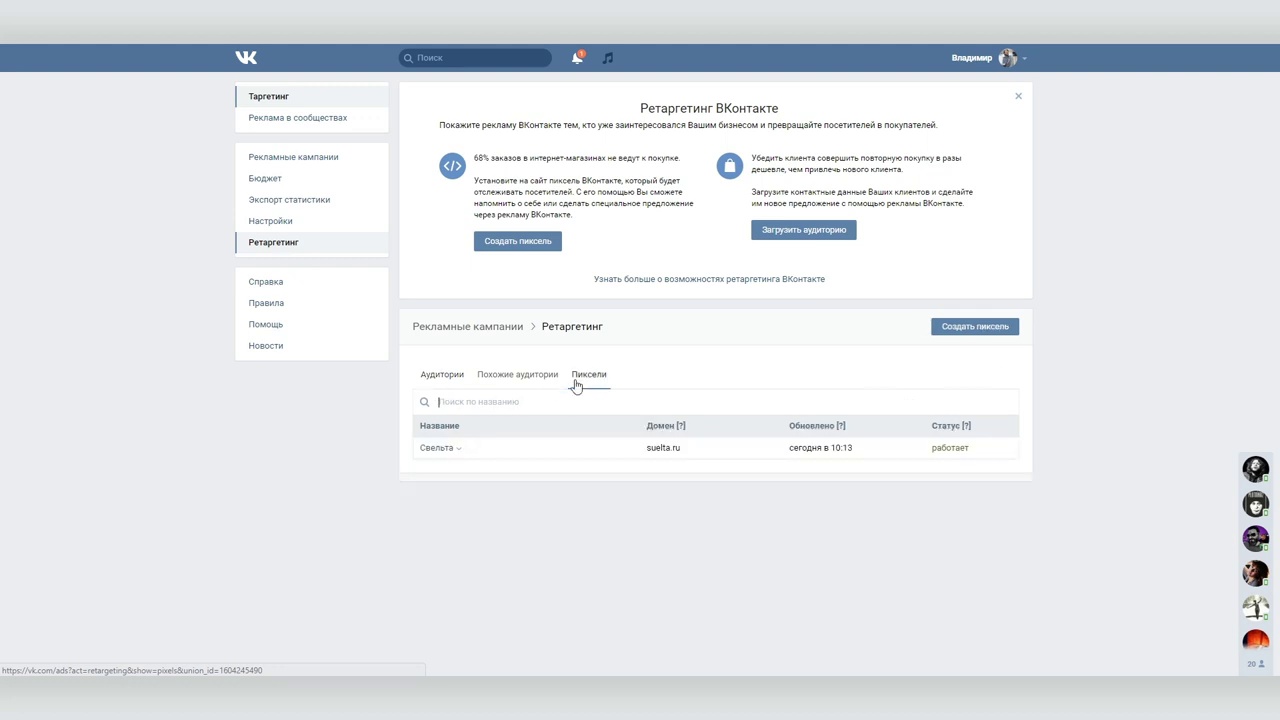
pyautogui.moveTo(940, 445)
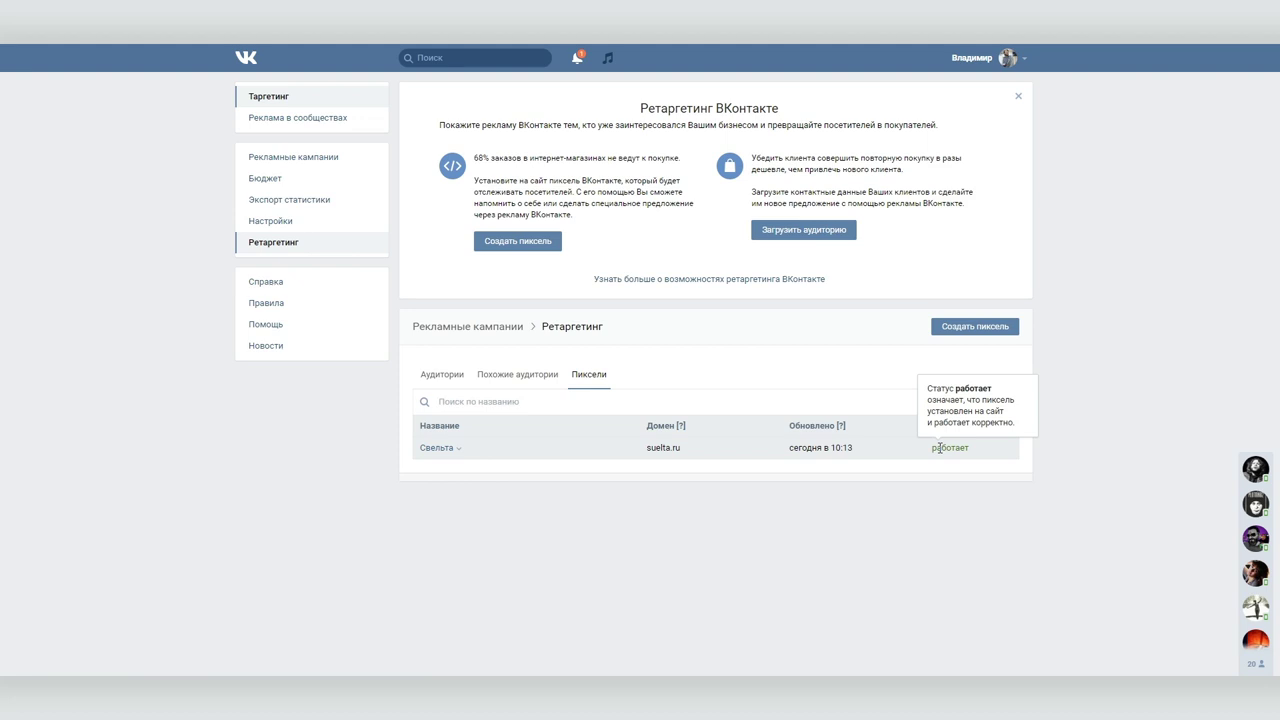
pyautogui.click(455, 375)
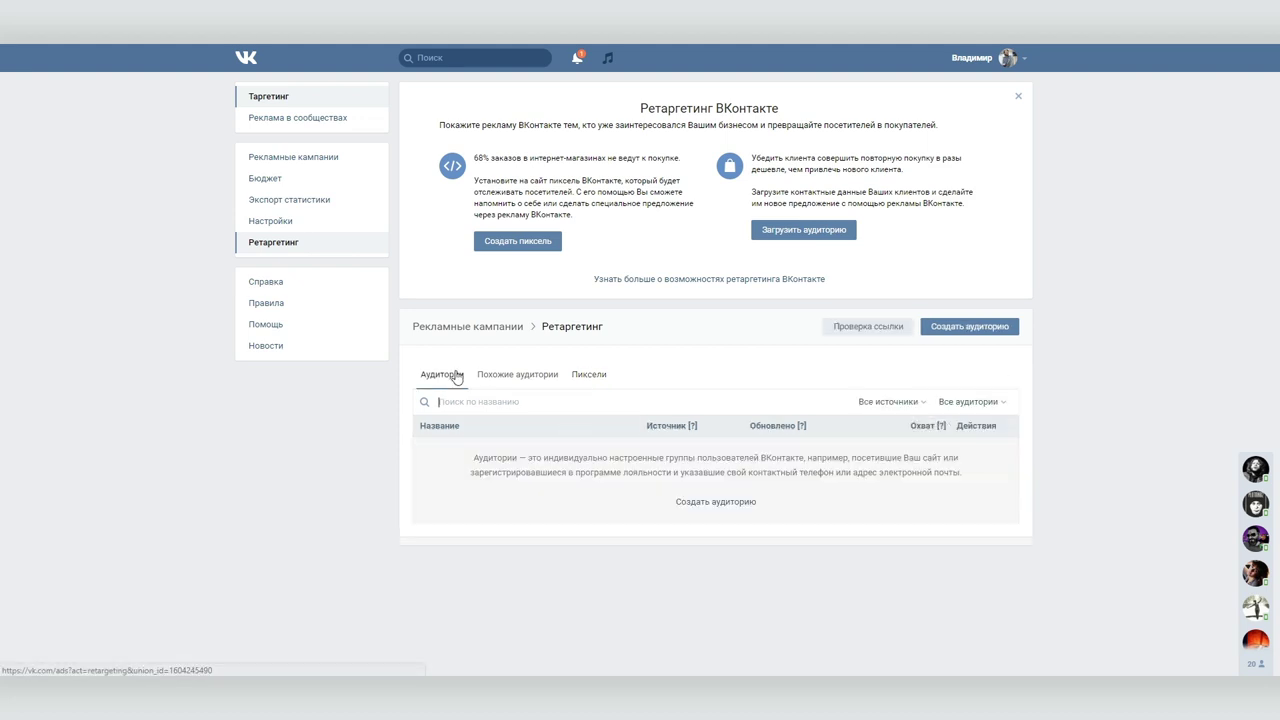
# - Begin an audience named Canon with a file as its source and consult the help on file-based audiences
pyautogui.click(950, 327)
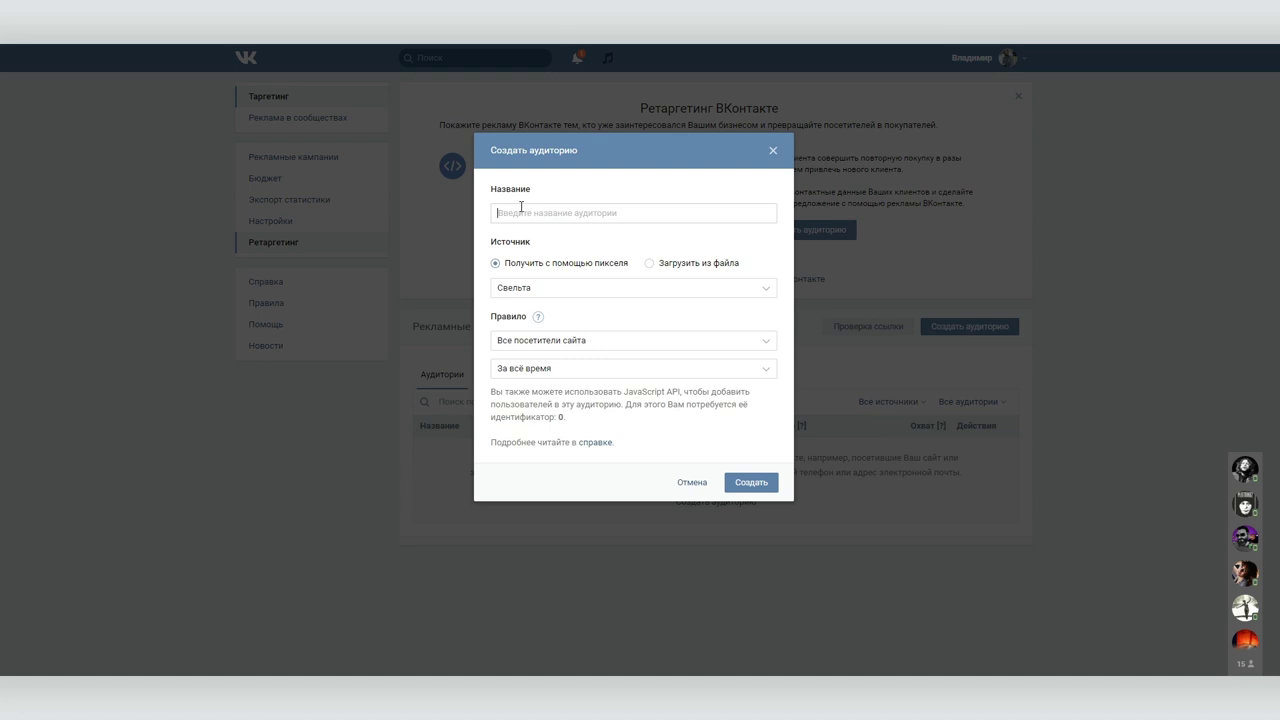
pyautogui.write('Са')
pyautogui.write('non')
pyautogui.click(649, 264)
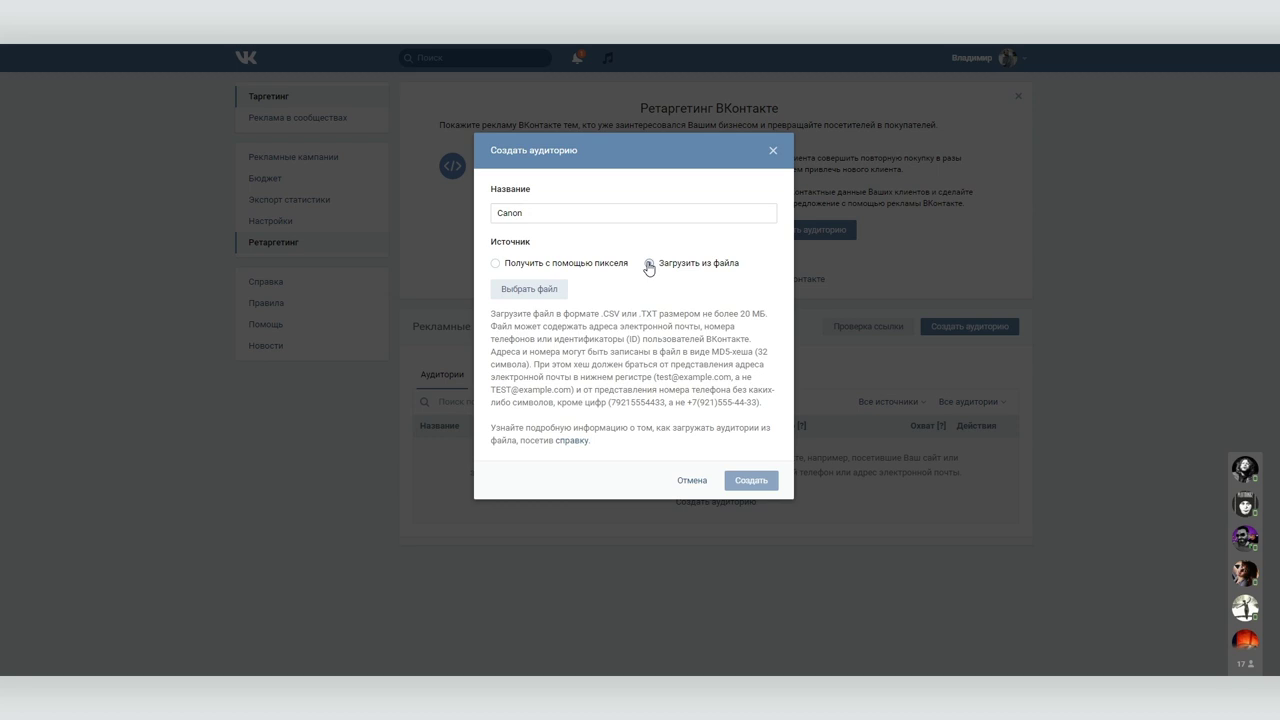
pyautogui.click(565, 442)
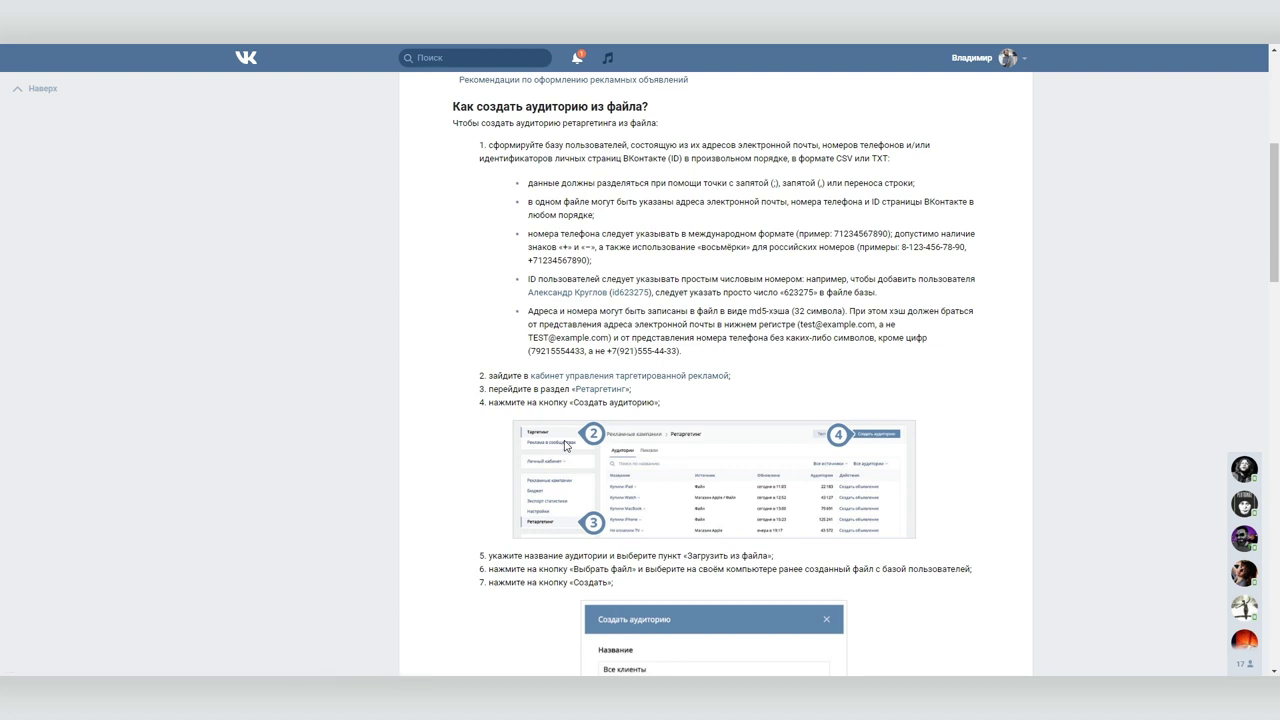
pyautogui.hotkey('alt', 'Left')
# - Start a new audience named Canon from the Свельта pixel, with the rule Пользователи, посещавшие определенные страницы
pyautogui.click(945, 326)
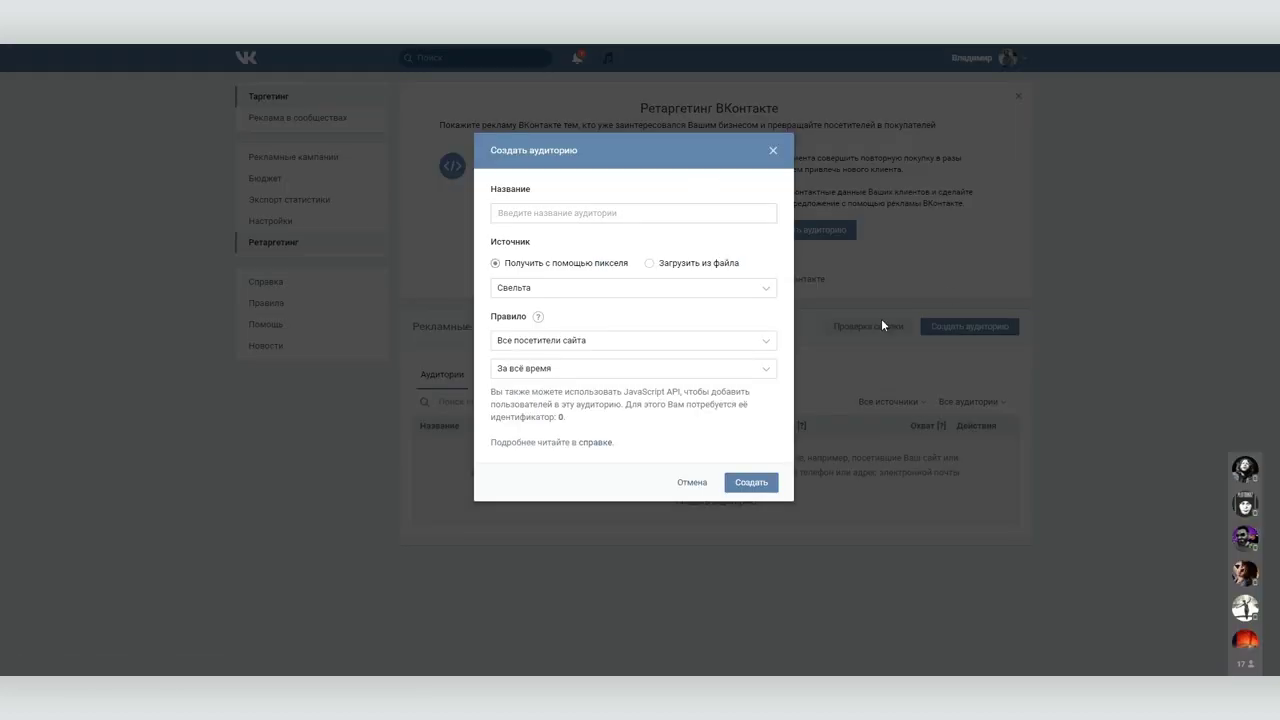
pyautogui.write('Canon')
pyautogui.click(522, 290)
pyautogui.click(521, 291)
pyautogui.click(538, 344)
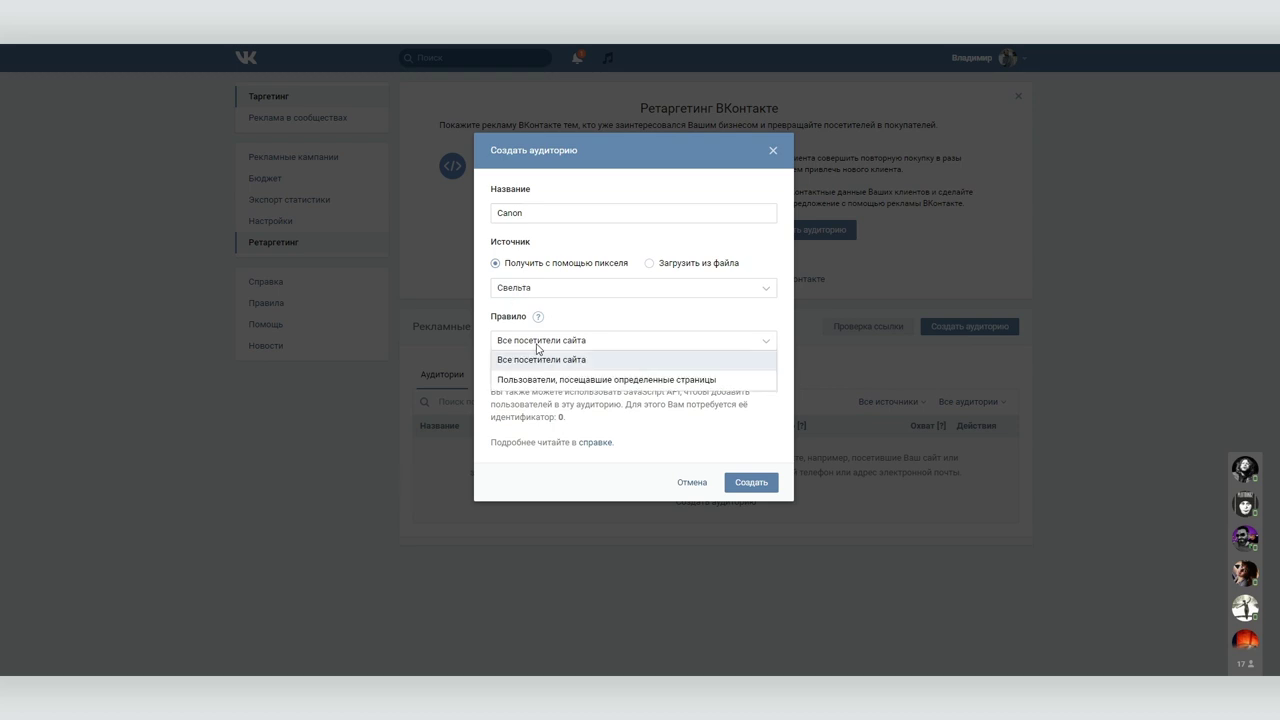
pyautogui.click(537, 347)
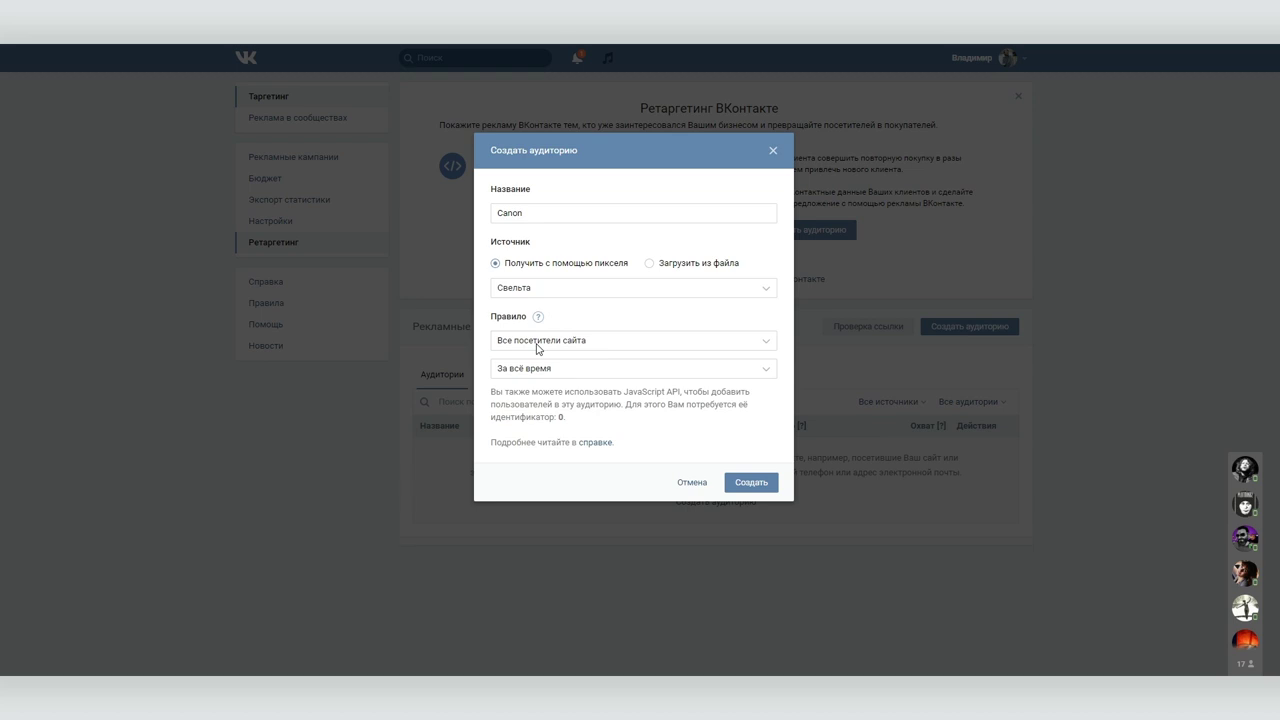
pyautogui.click(537, 347)
pyautogui.click(546, 385)
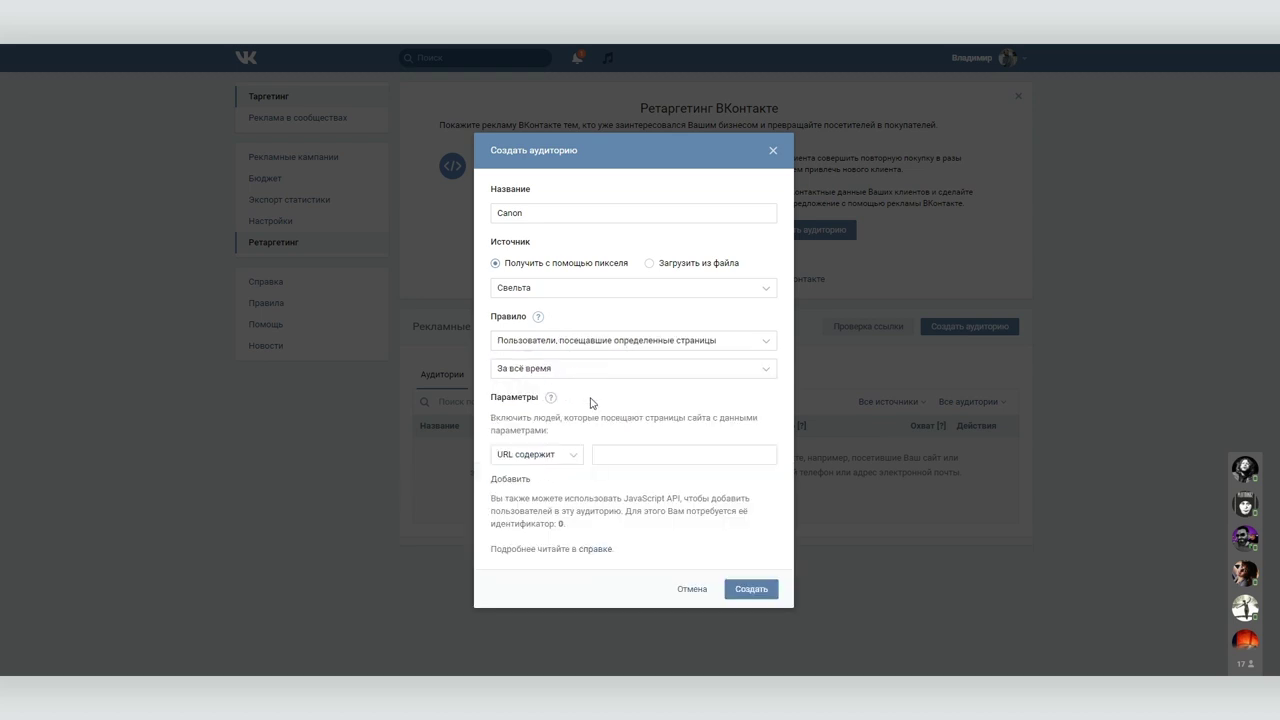
# - Try the Регулярное выражение and Событие содержит conditions for the Canon audience's page parameters
pyautogui.click(539, 456)
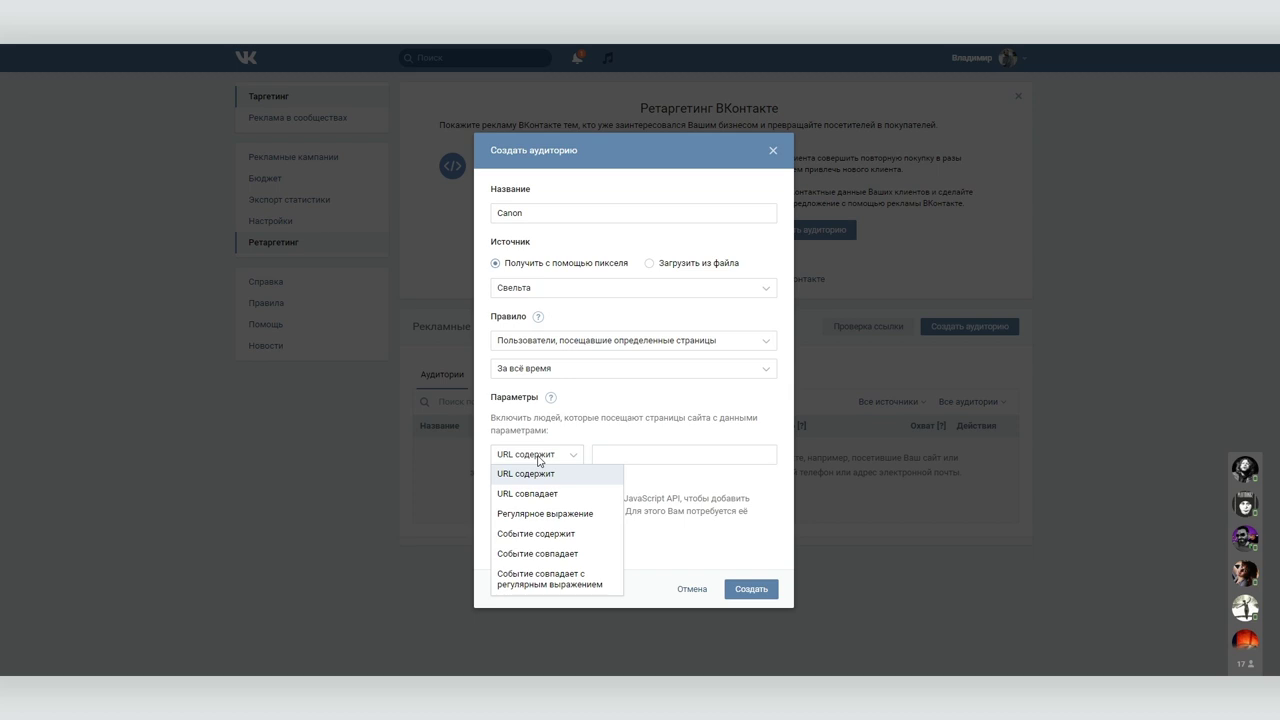
pyautogui.click(549, 515)
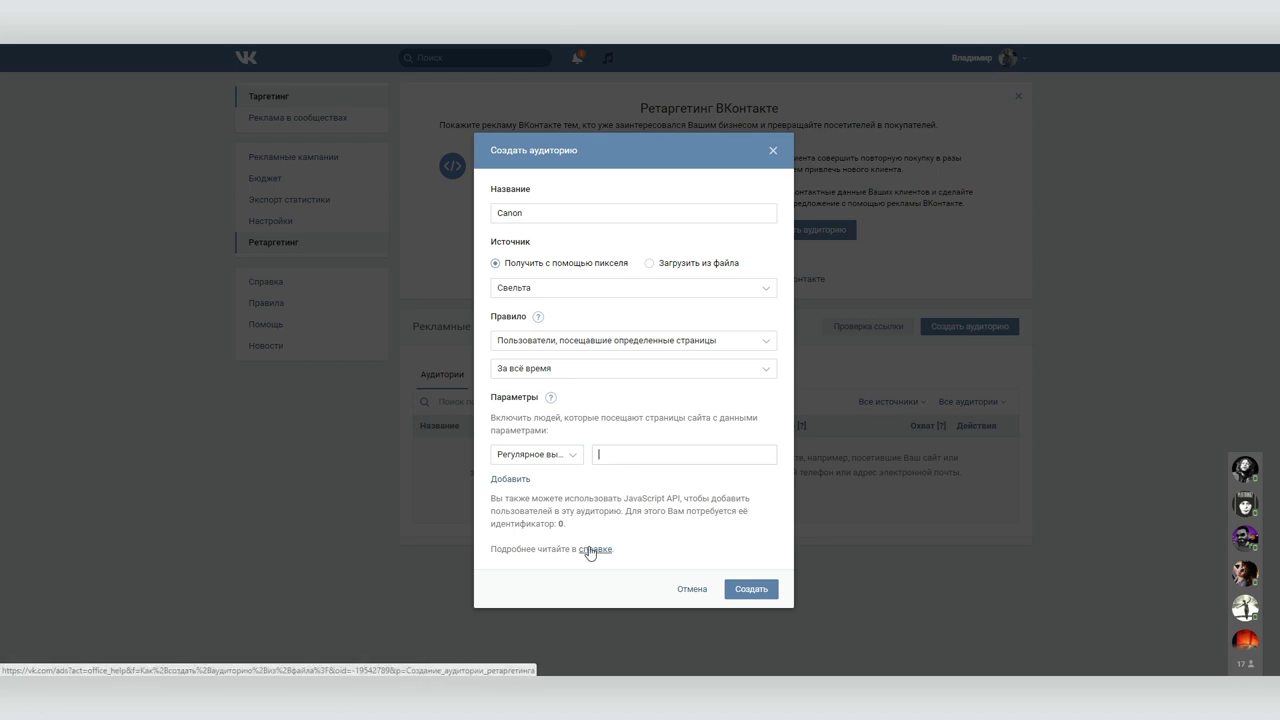
pyautogui.click(541, 458)
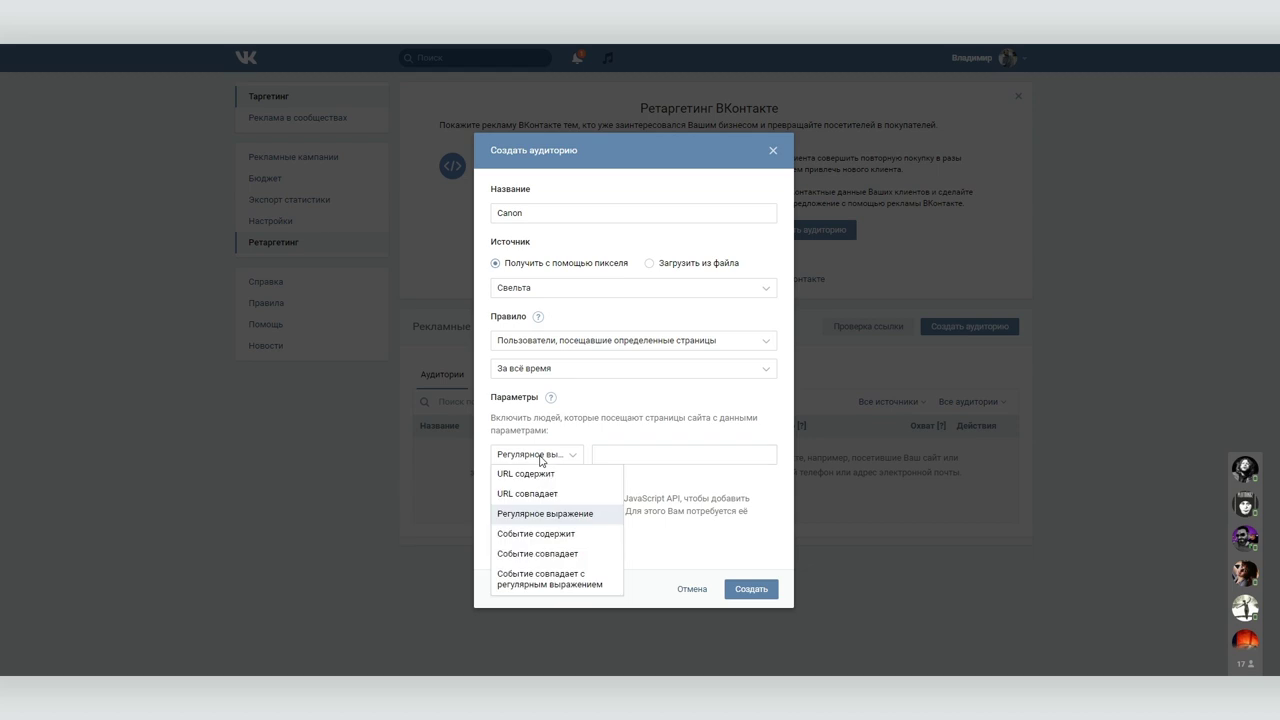
pyautogui.click(546, 538)
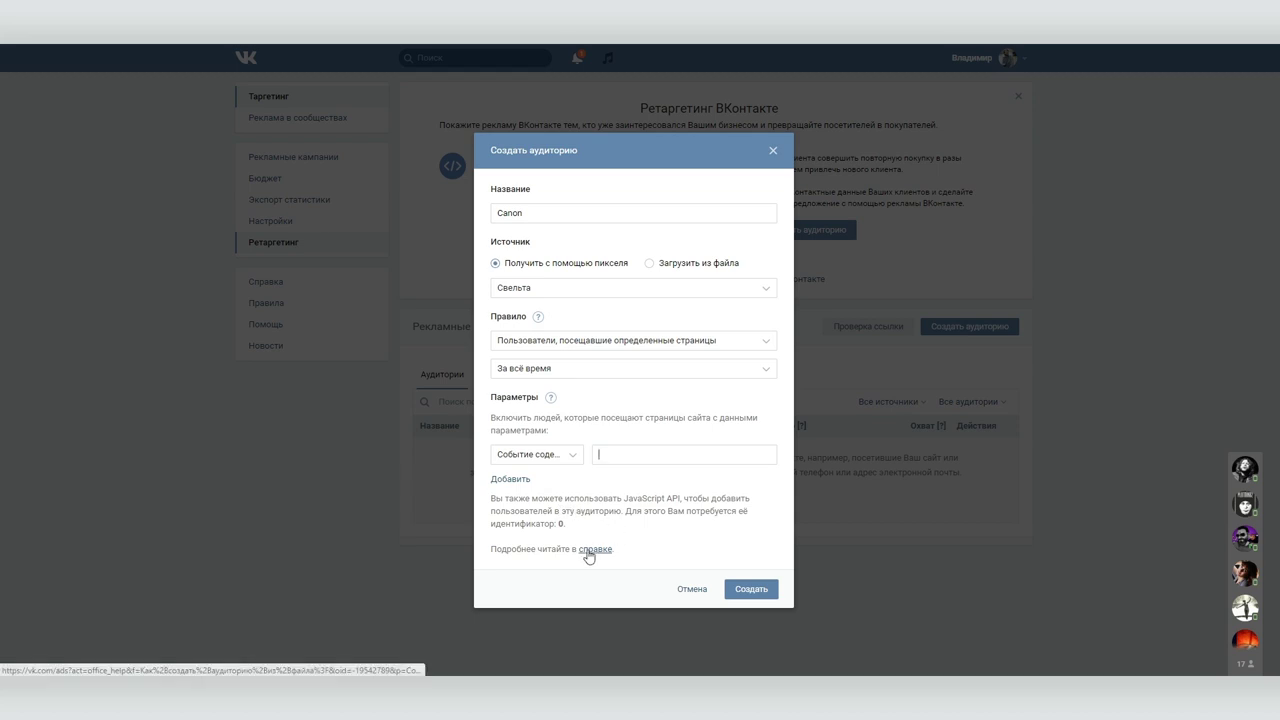
pyautogui.click(553, 456)
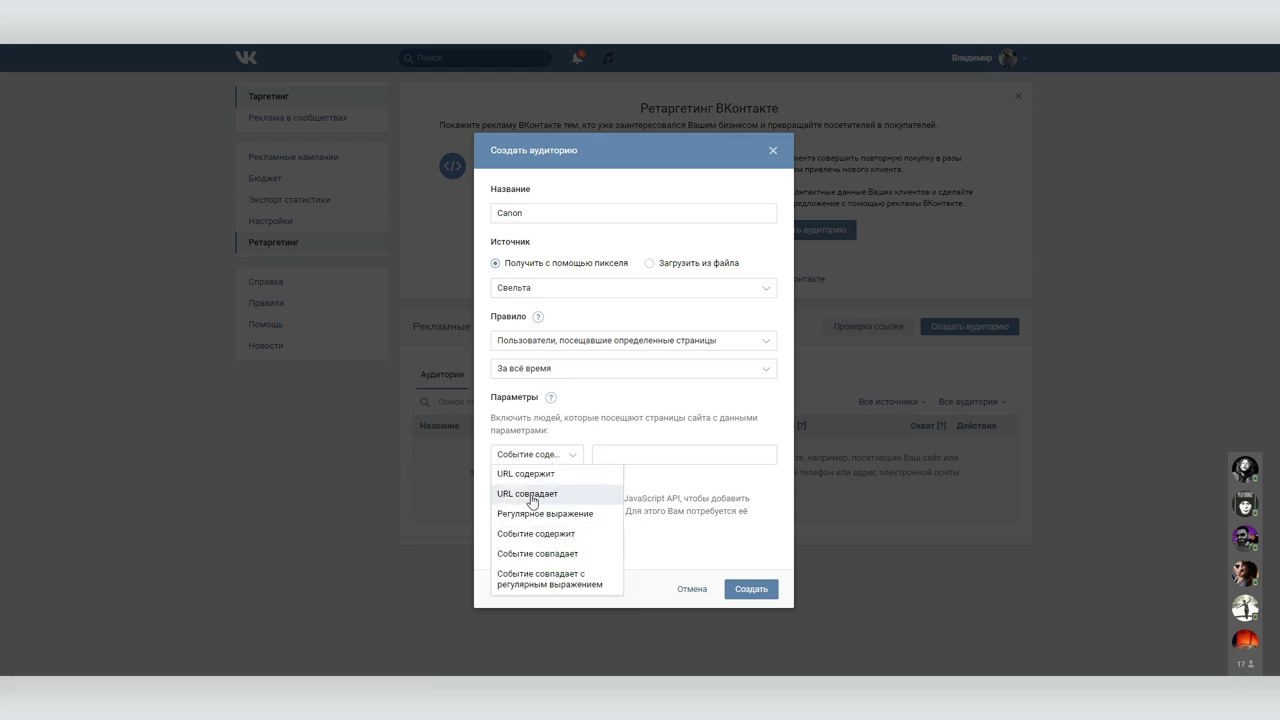
pyautogui.click(548, 475)
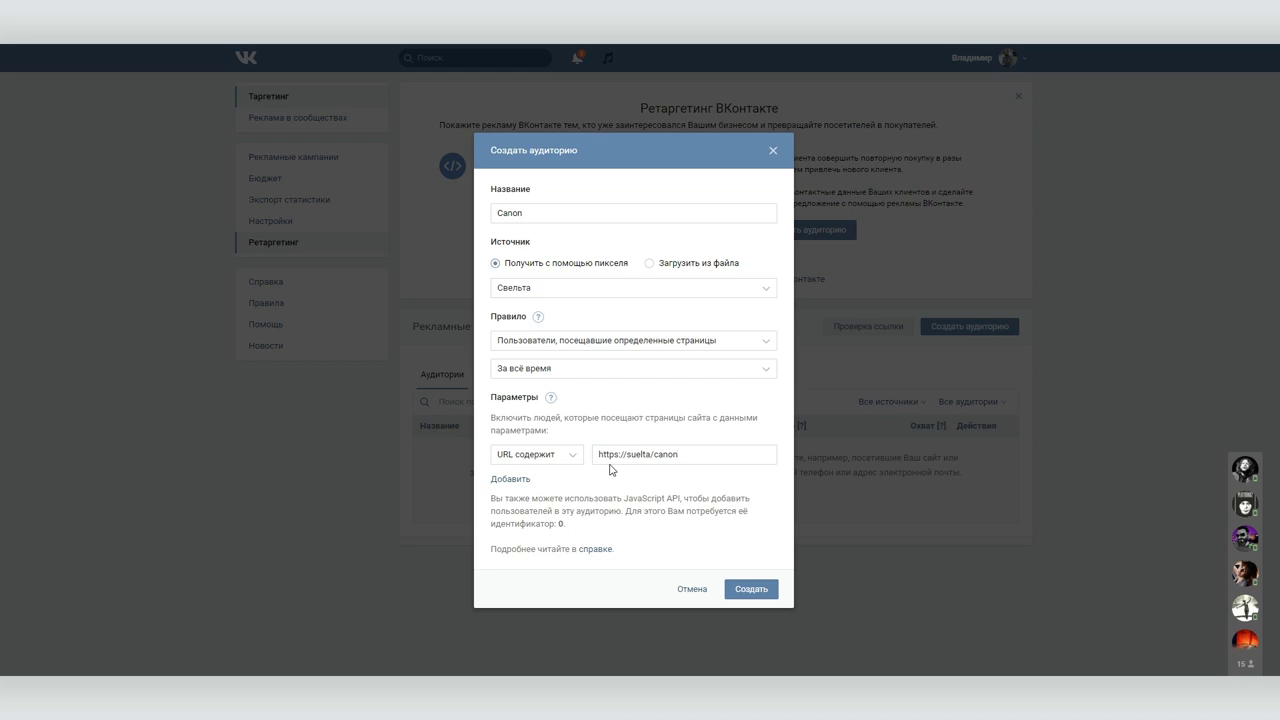
pyautogui.click(661, 368)
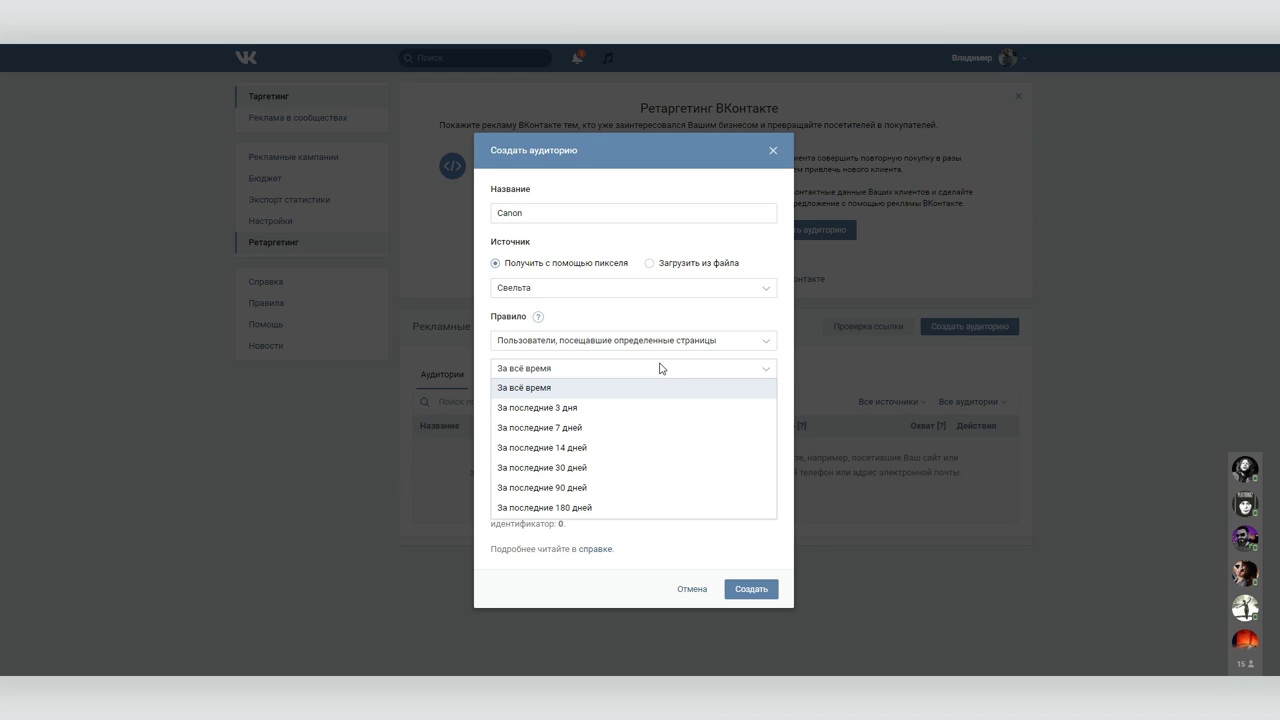
pyautogui.click(594, 488)
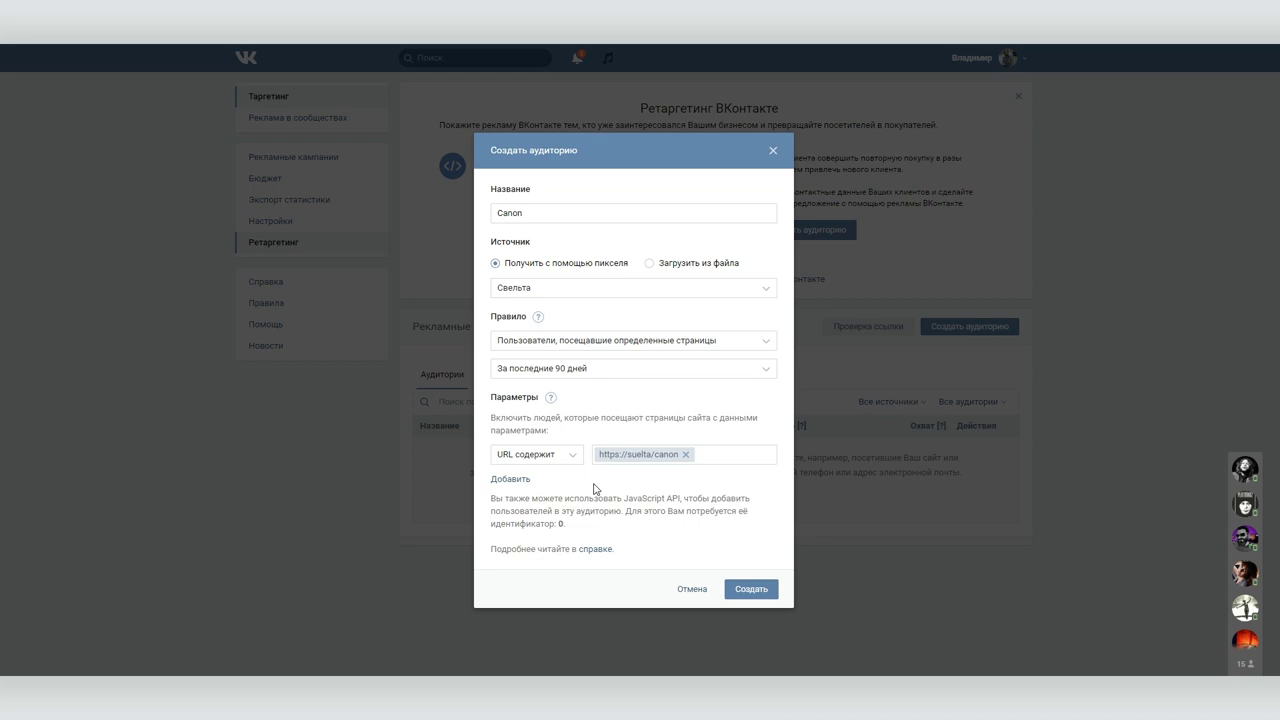
pyautogui.click(751, 589)
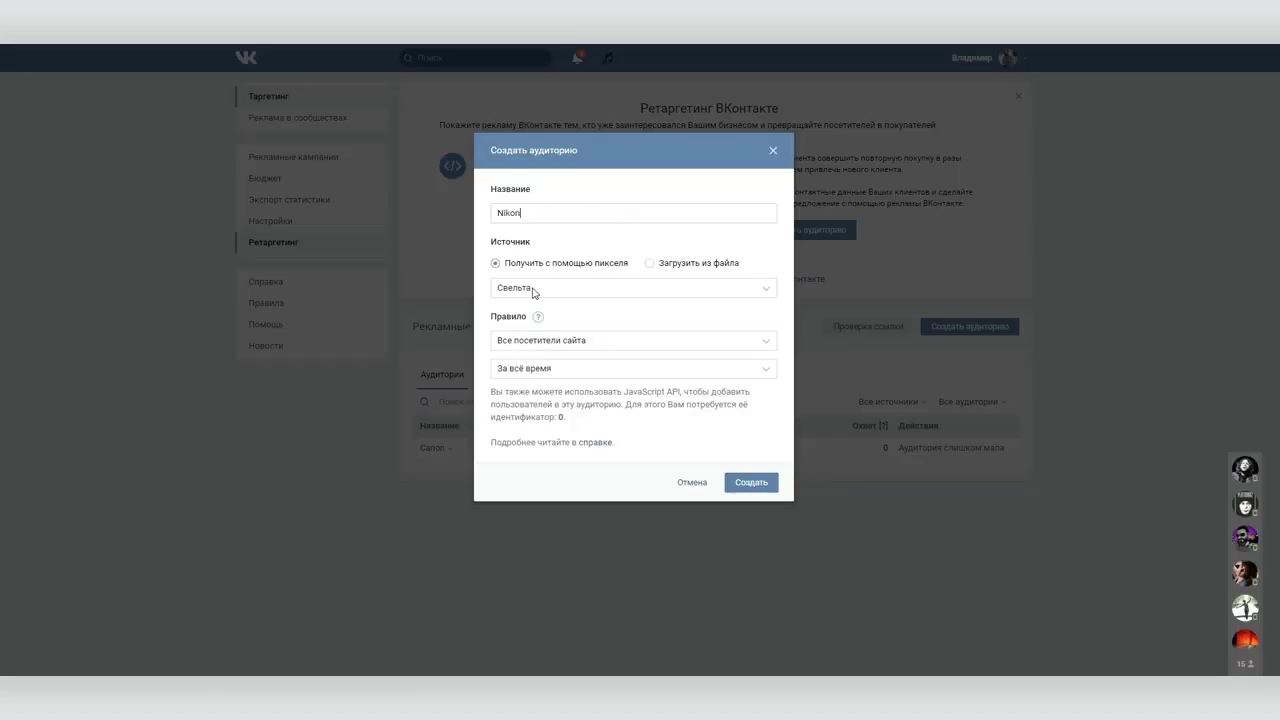
pyautogui.write('https://suelta.ru/nikon')
pyautogui.click(751, 589)
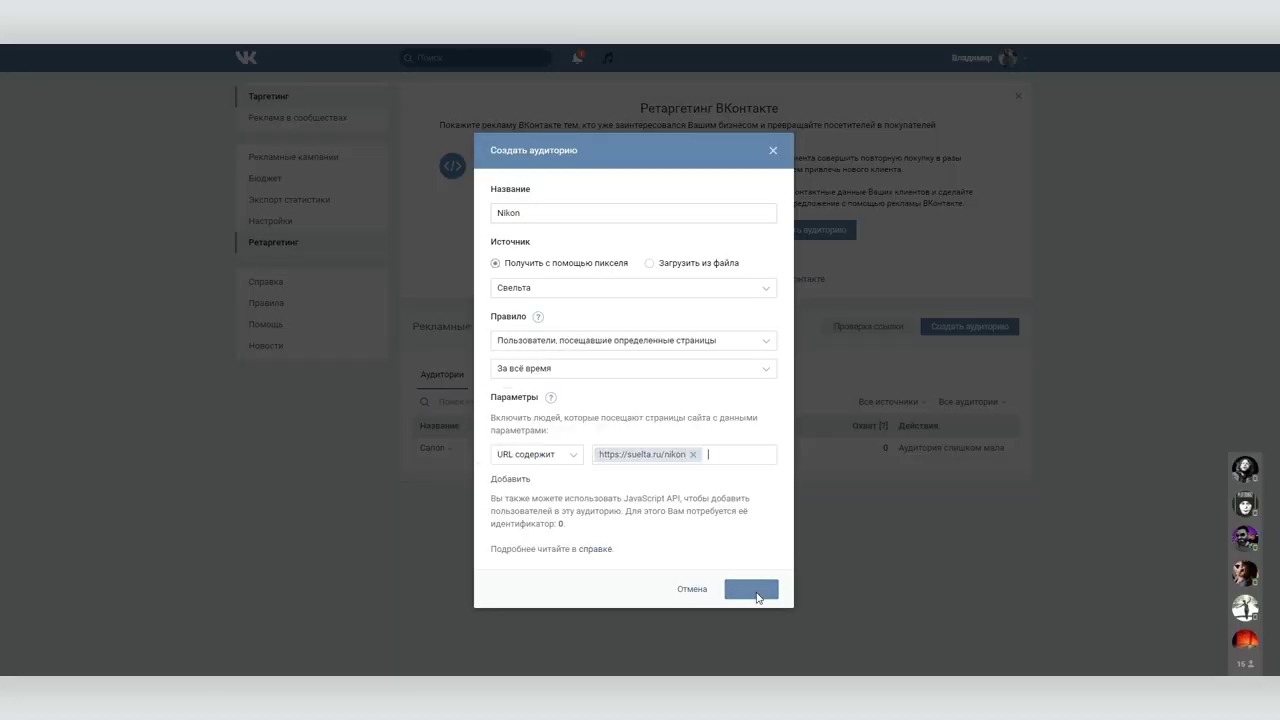
pyautogui.click(952, 326)
pyautogui.write('Купившие')
pyautogui.click(525, 340)
pyautogui.click(531, 373)
pyautogui.click(626, 452)
pyautogui.write('реез')
pyautogui.press('BackSpace')
pyautogui.press('BackSpace')
pyautogui.press('BackSpace')
pyautogui.press('BackSpace')
pyautogui.write('https://svelta.ru/thanks')
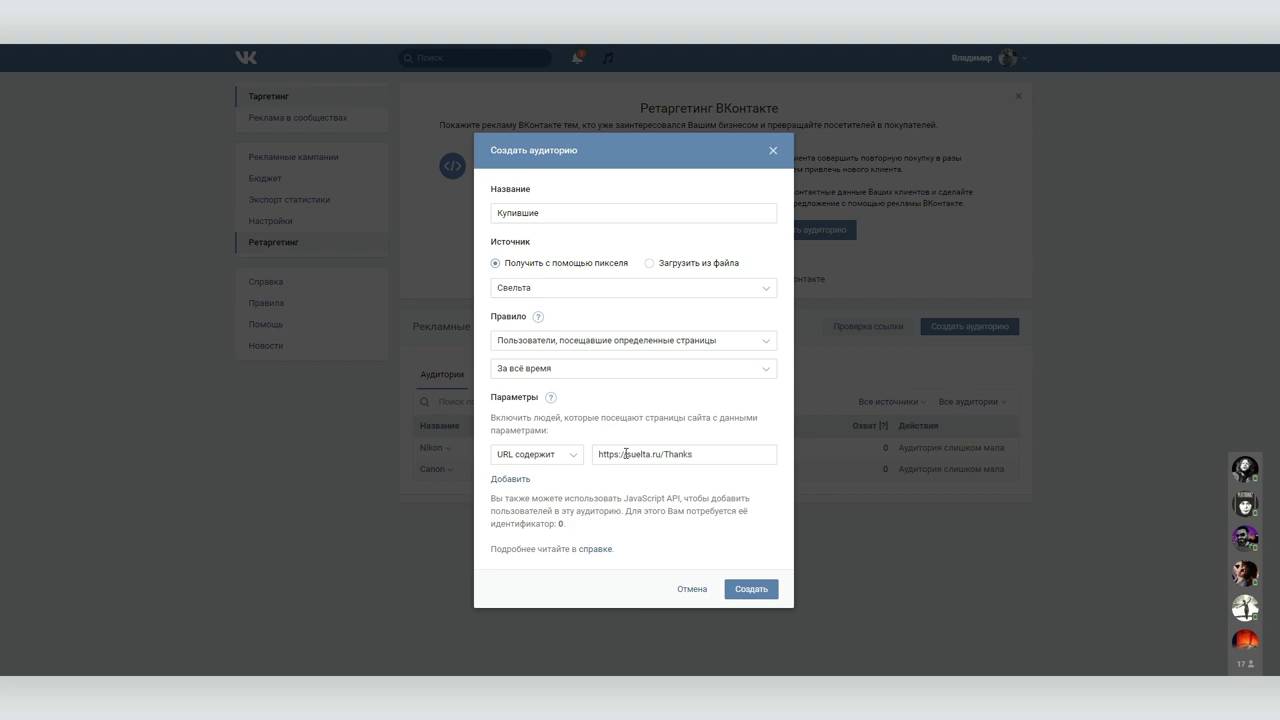
pyautogui.click(751, 589)
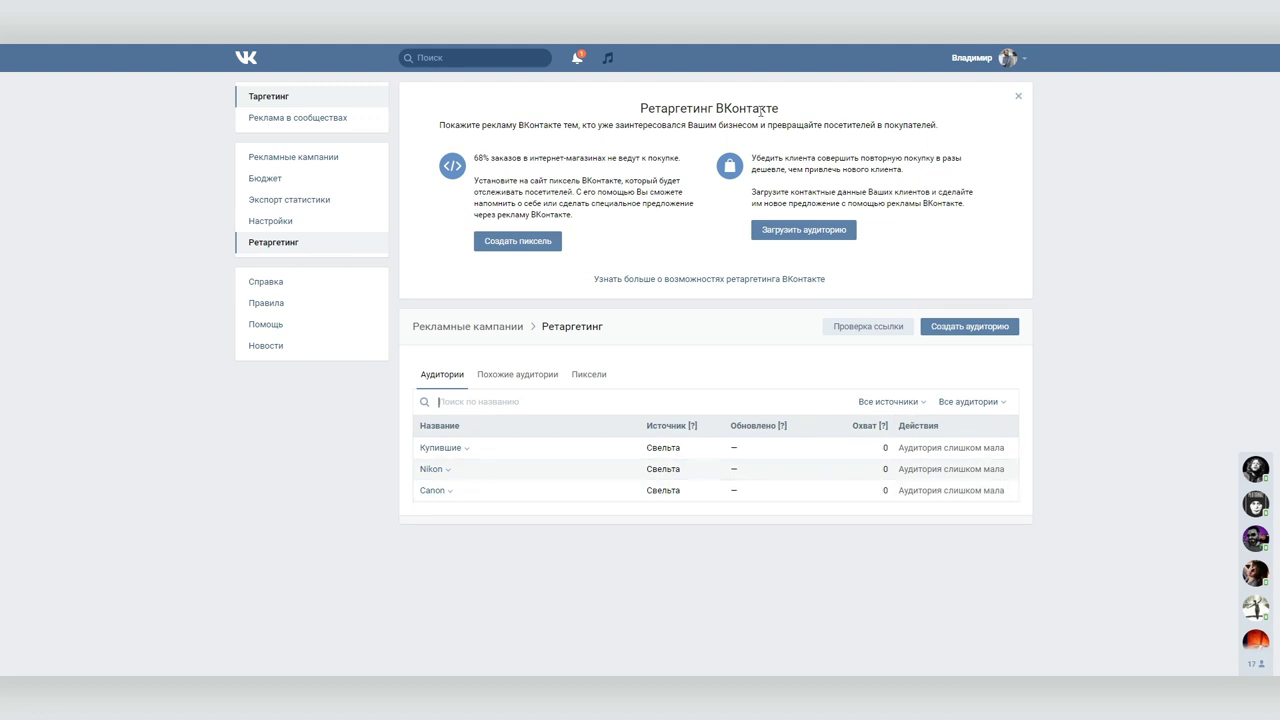
# - Open the ad Давайте будем людьми! from the campaign Мои объявления for editing
pyautogui.click(296, 157)
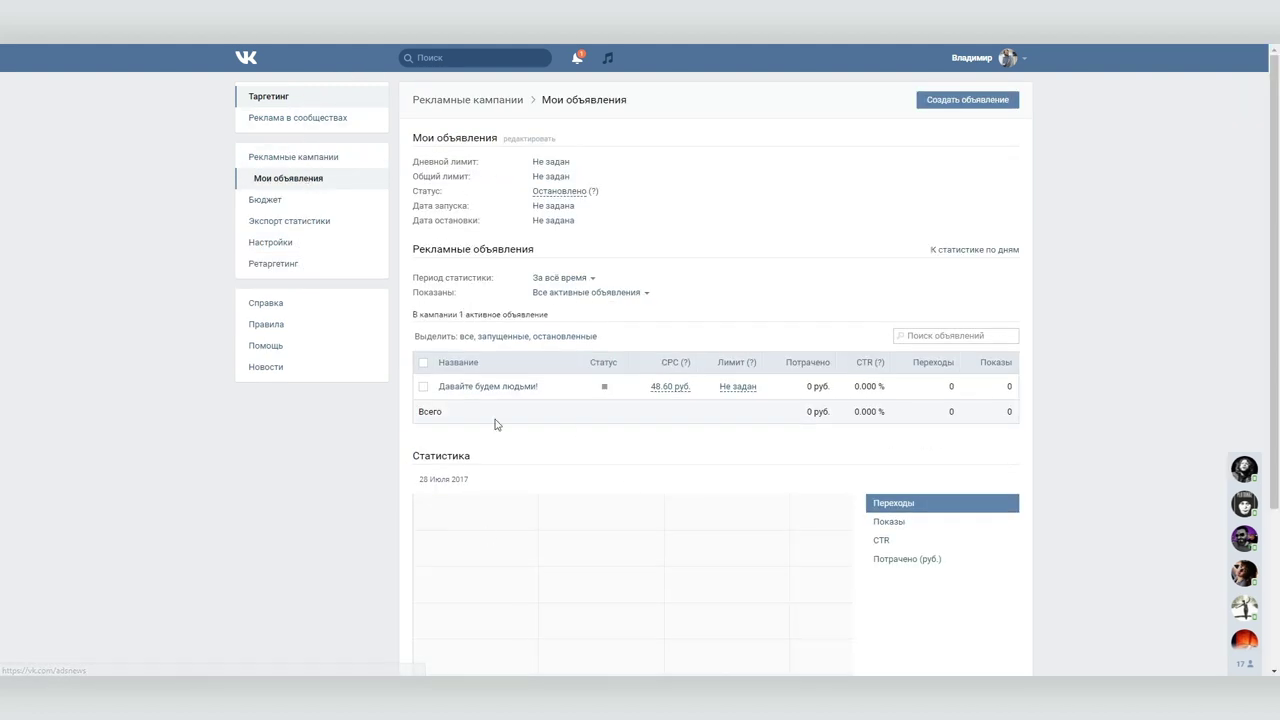
pyautogui.click(469, 386)
pyautogui.click(556, 348)
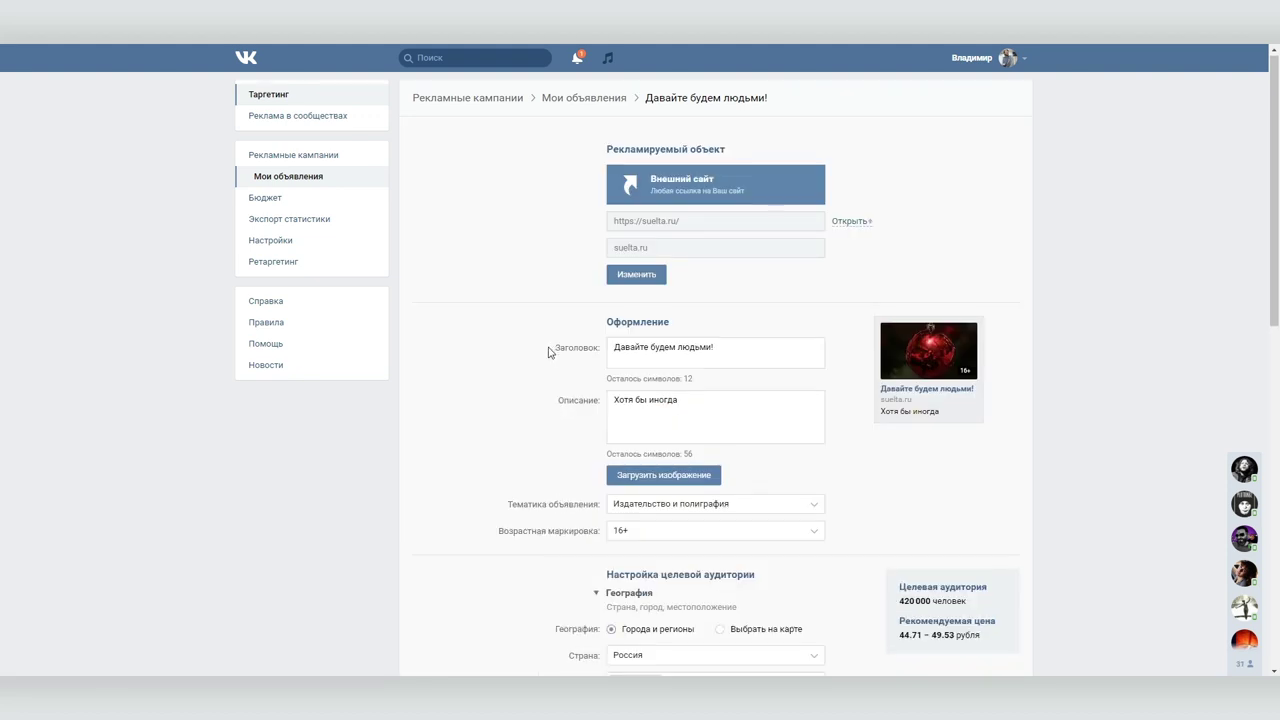
# - Target the ad at the Canon retargeting audience and exclude the Купившие audience
pyautogui.scroll(-10, 551, 349)
pyautogui.click(667, 365)
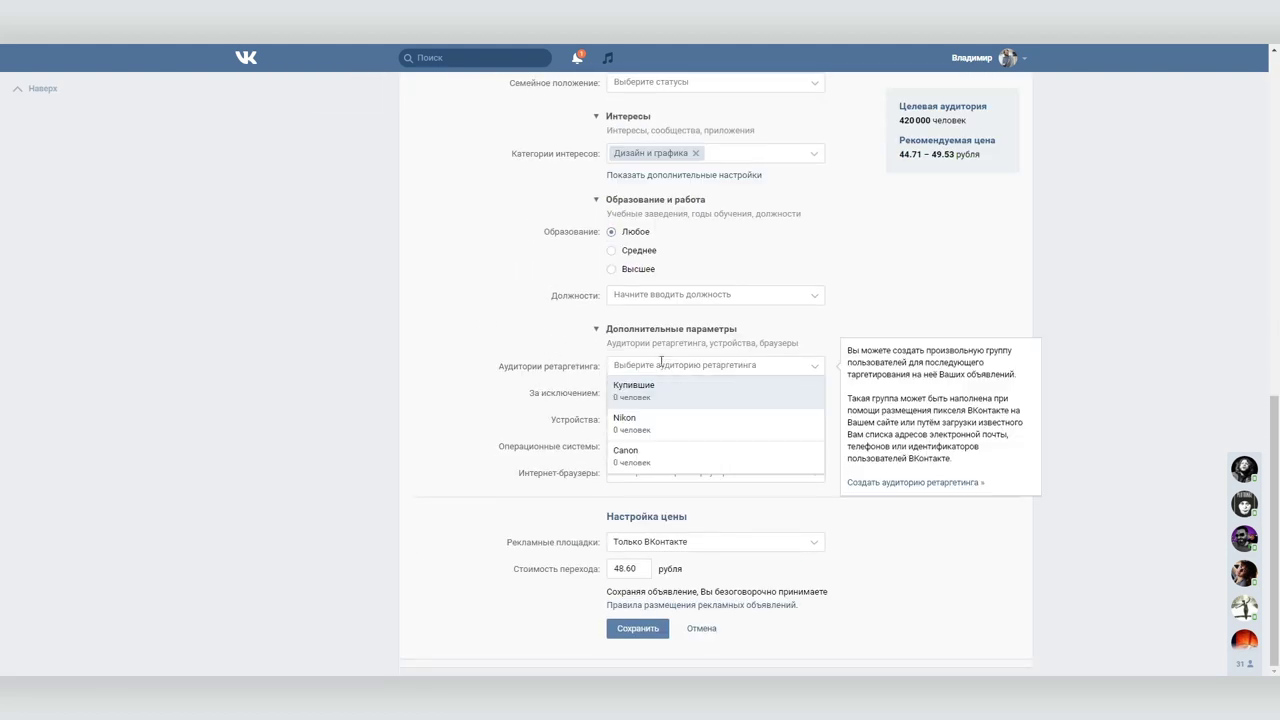
pyautogui.click(656, 456)
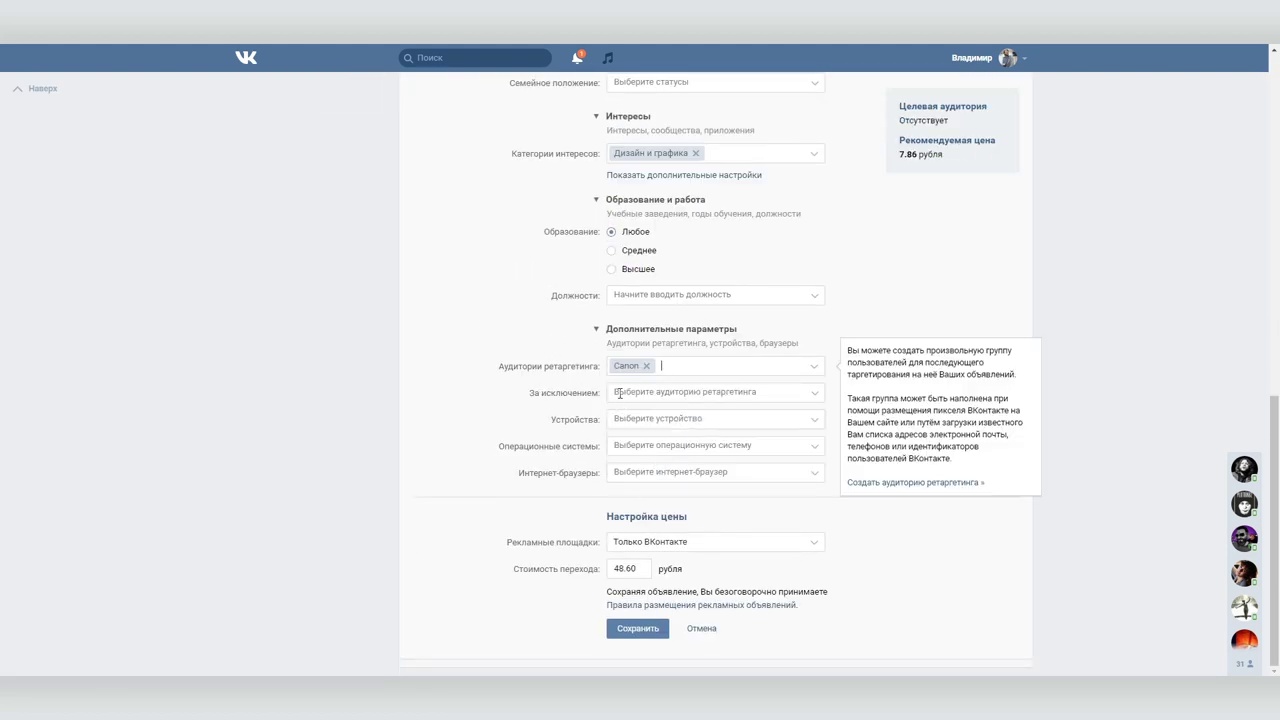
pyautogui.click(665, 392)
pyautogui.click(659, 424)
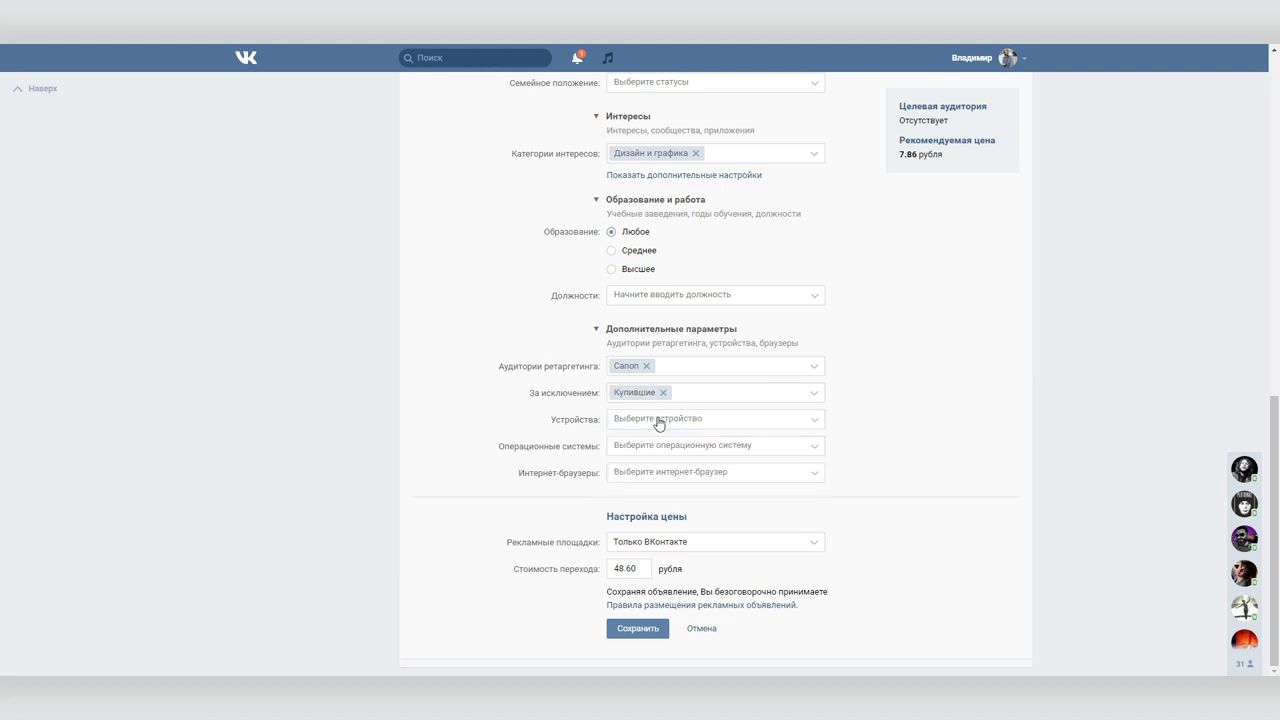
# - Replace the ad's description with "А у нас новый Canon немного"
pyautogui.scroll(4, 1093, 457)
pyautogui.scroll(5, 1093, 457)
pyautogui.click(691, 423)
pyautogui.write('А у нас новый Canon немного')
# - Clear the ad's excluded audience and replace its Canon retargeting audience with Купившие
pyautogui.scroll(-15, 869, 498)
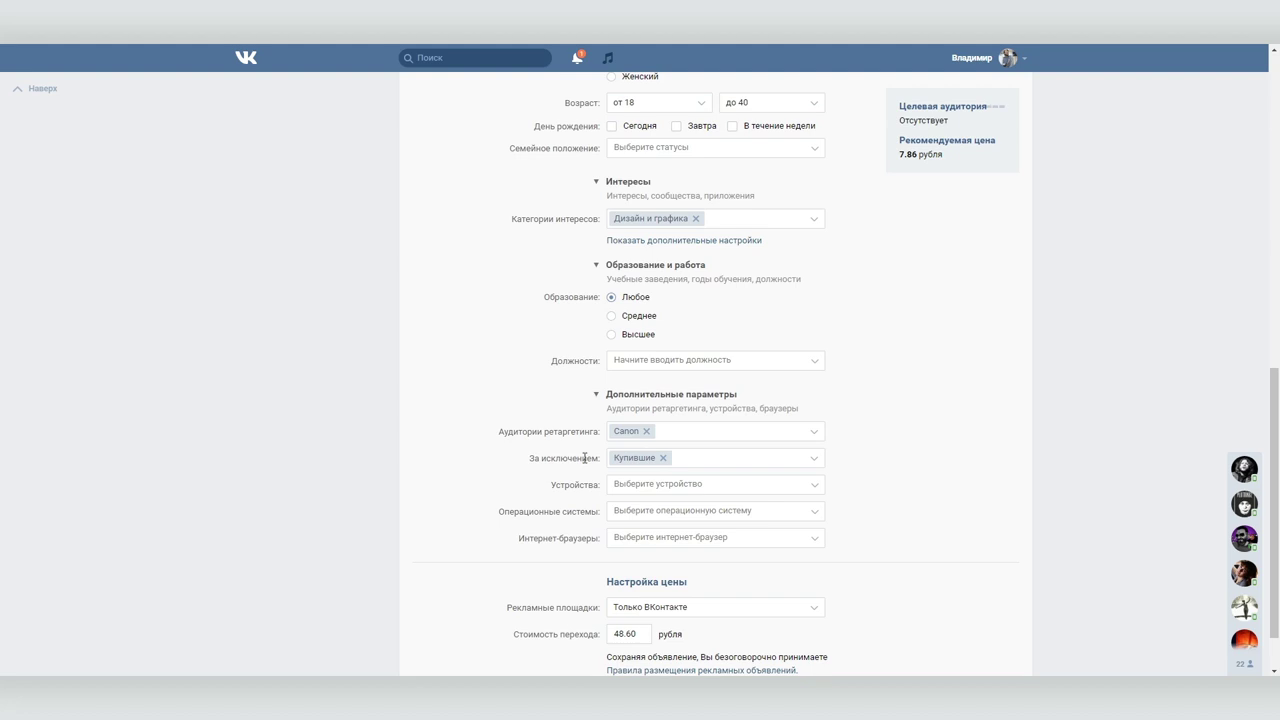
pyautogui.click(663, 458)
pyautogui.click(646, 431)
pyautogui.click(644, 456)
# - Set the ad's description to "Всем купившим фотоаппарат - 10 % скидка на аккумулятор и объектив" and review the ad's targeting settings
pyautogui.scroll(15, 644, 461)
pyautogui.tripleClick(621, 270)
pyautogui.write('Всем купившим фотоаппарат в после')
pyautogui.press('BackSpace')
pyautogui.press('BackSpace')
pyautogui.press('BackSpace')
pyautogui.press('BackSpace')
pyautogui.press('BackSpace')
pyautogui.press('BackSpace')
pyautogui.press('BackSpace')
pyautogui.write('- 10 % скидка на аккумулятор и объектив')
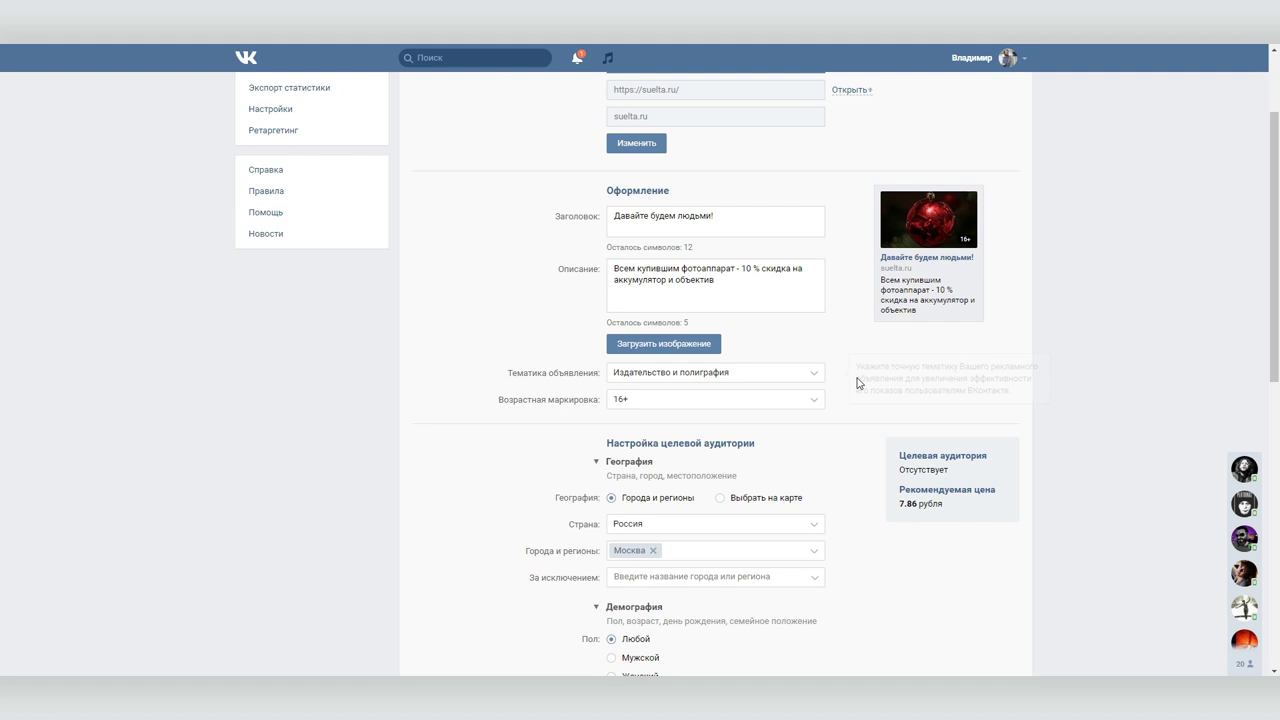
pyautogui.scroll(-4, 858, 384)
pyautogui.scroll(-3, 858, 384)
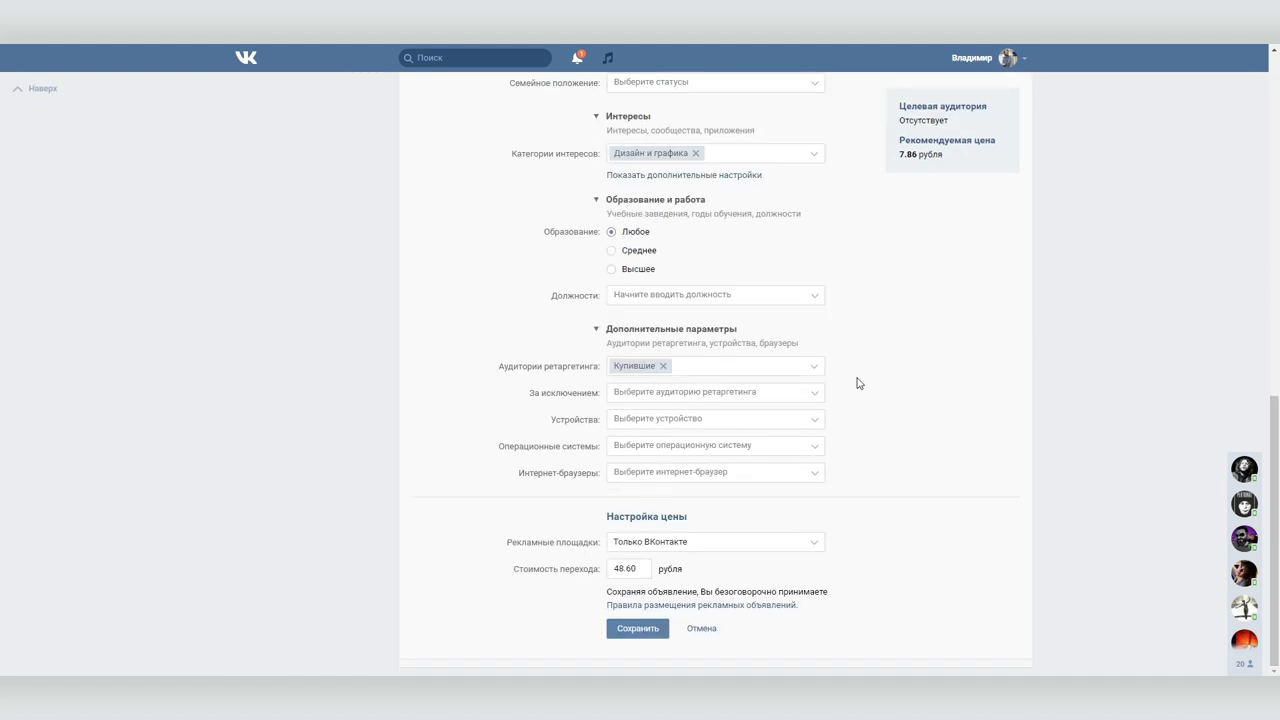